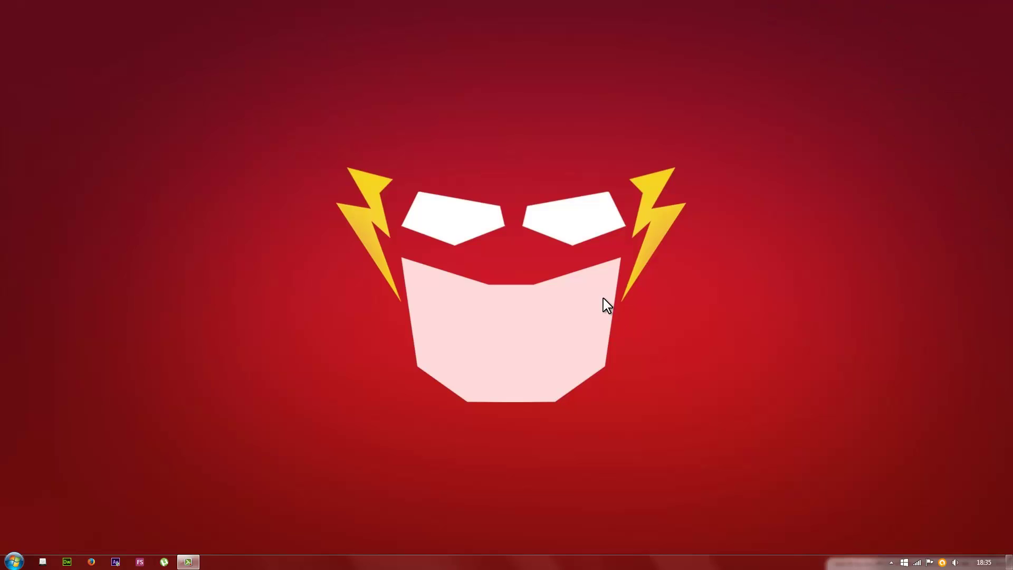
Switch to µTorrent and open its preferences at the General settings.
left_click(164, 562)
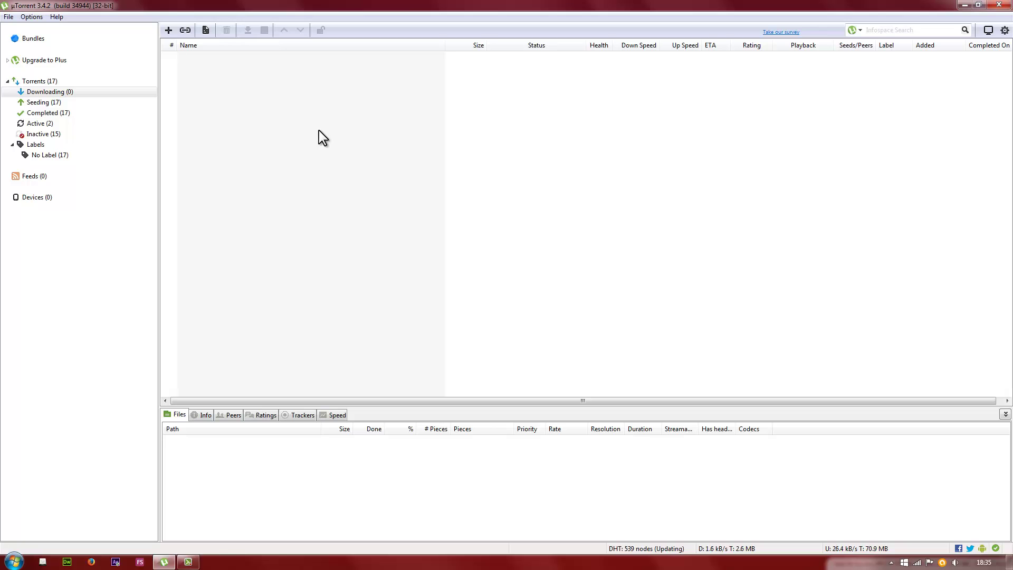
left_click(37, 17)
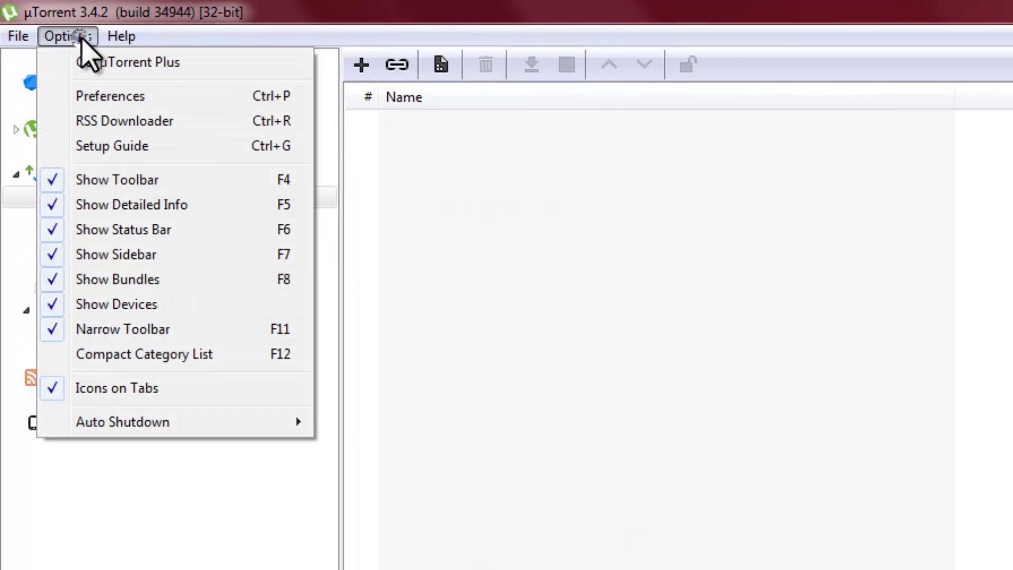
left_click(132, 94)
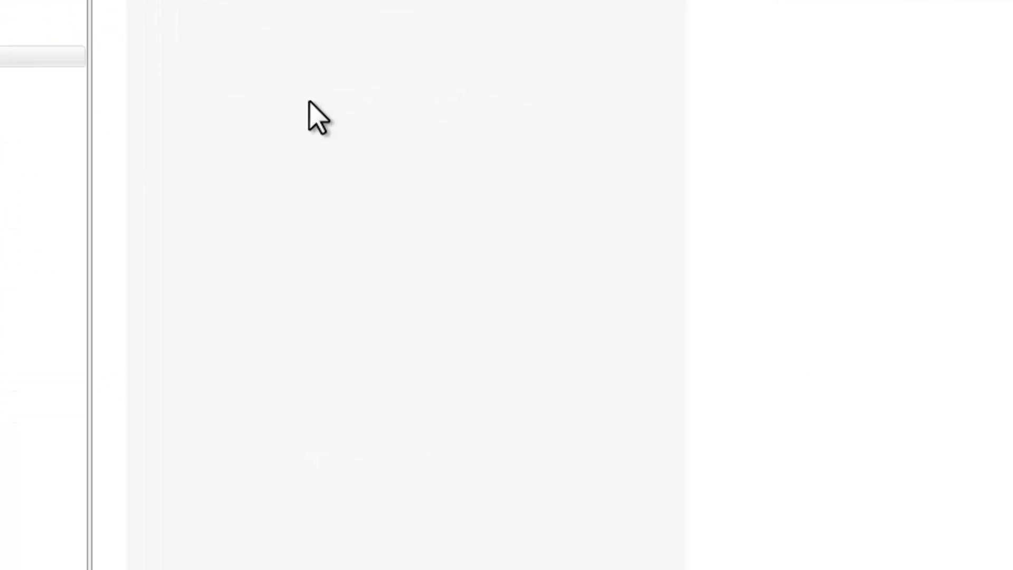
left_click_drag(354, 27, 321, 10)
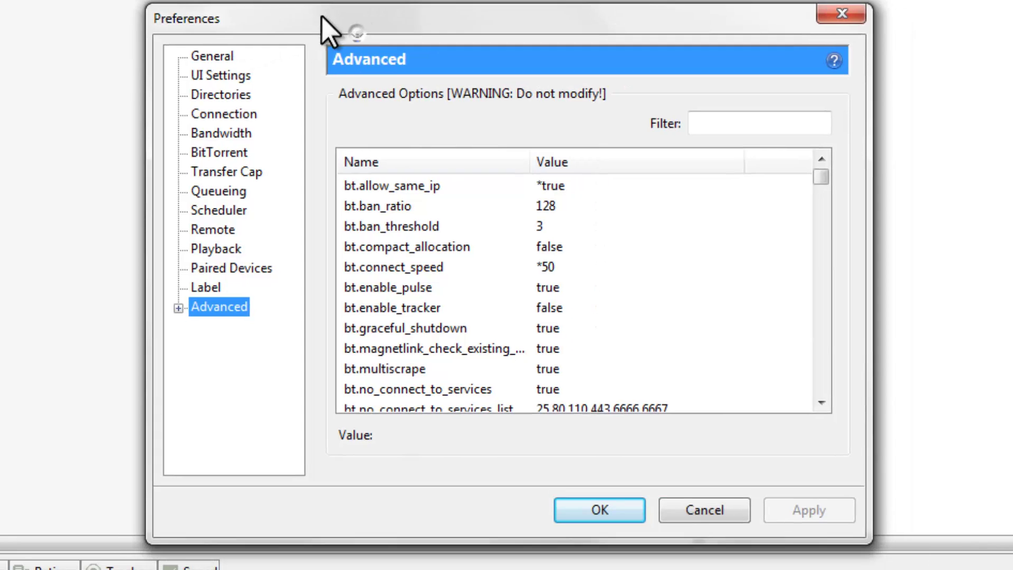
left_click(211, 57)
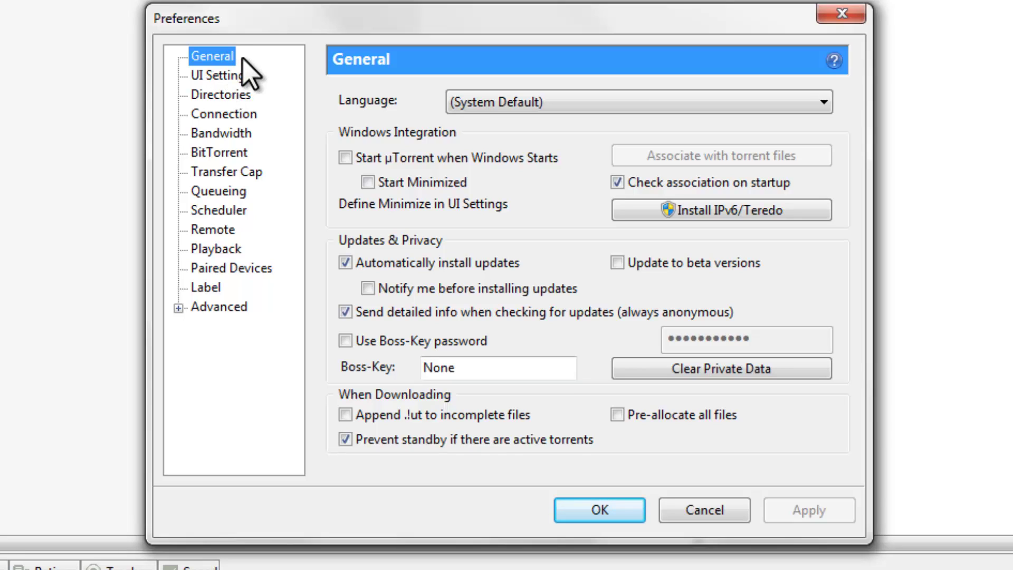
Set the listening port used for incoming connections to 45682.
left_click(242, 121)
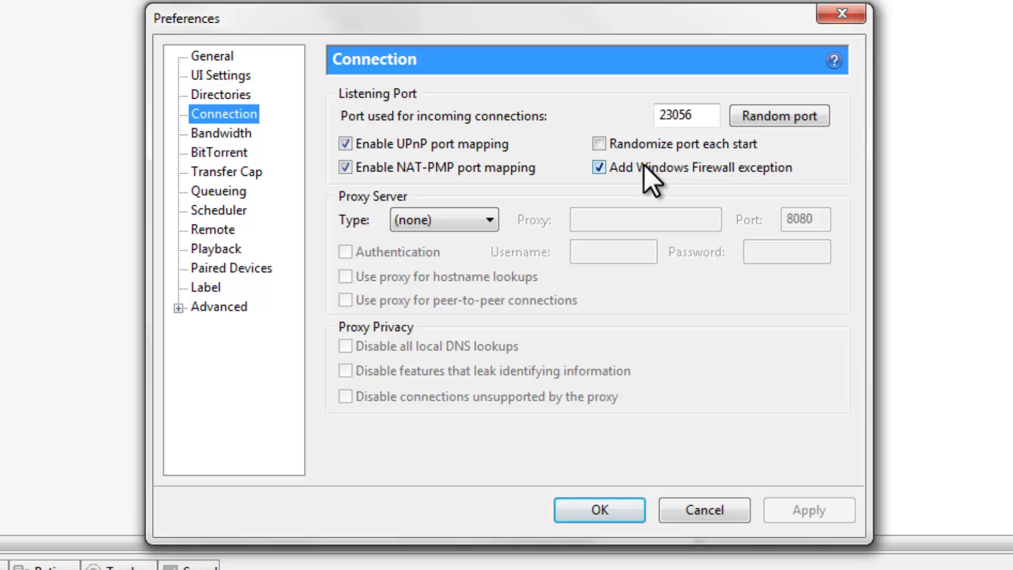
double_click(706, 113)
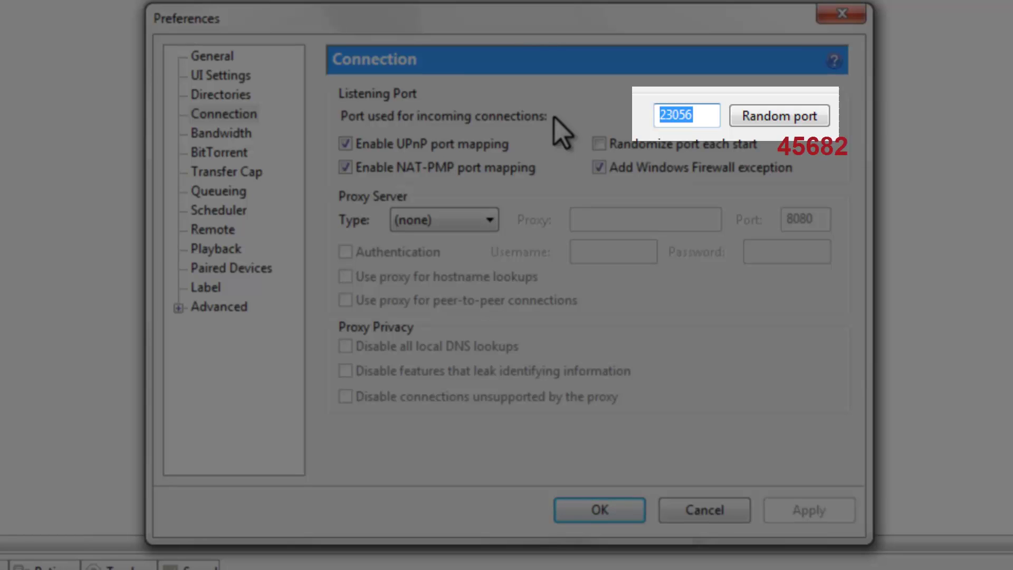
type("45682")
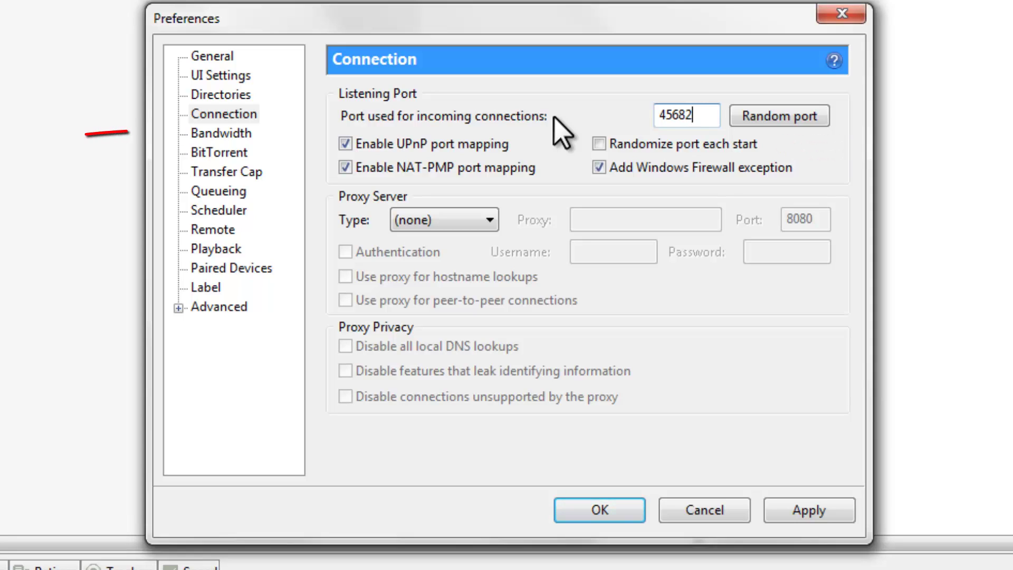
Limit the global upload rate to 70 kB/s and download rate to 7500 kB/s, applying the rate limit to transport overhead.
left_click(245, 135)
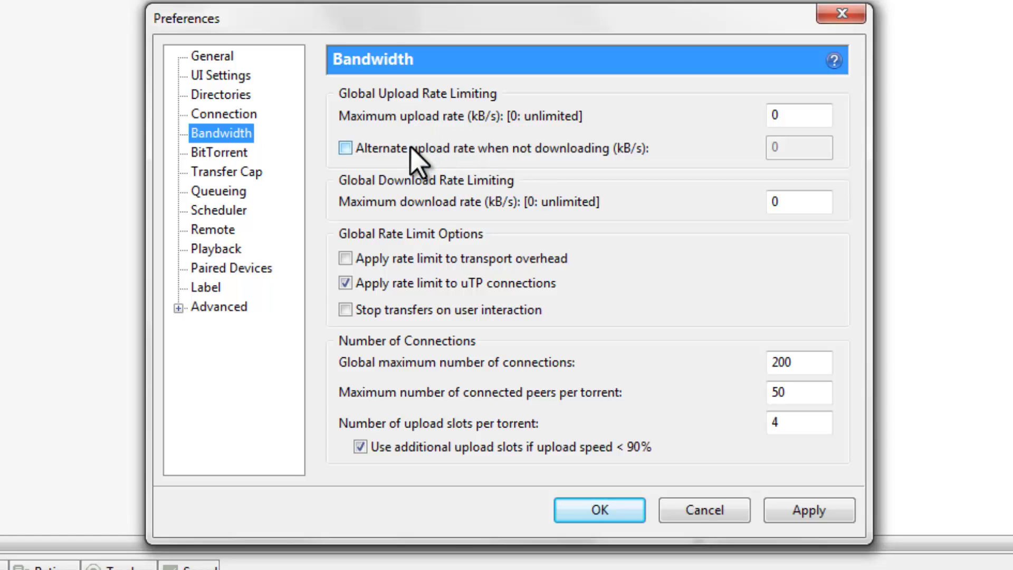
left_click(379, 259)
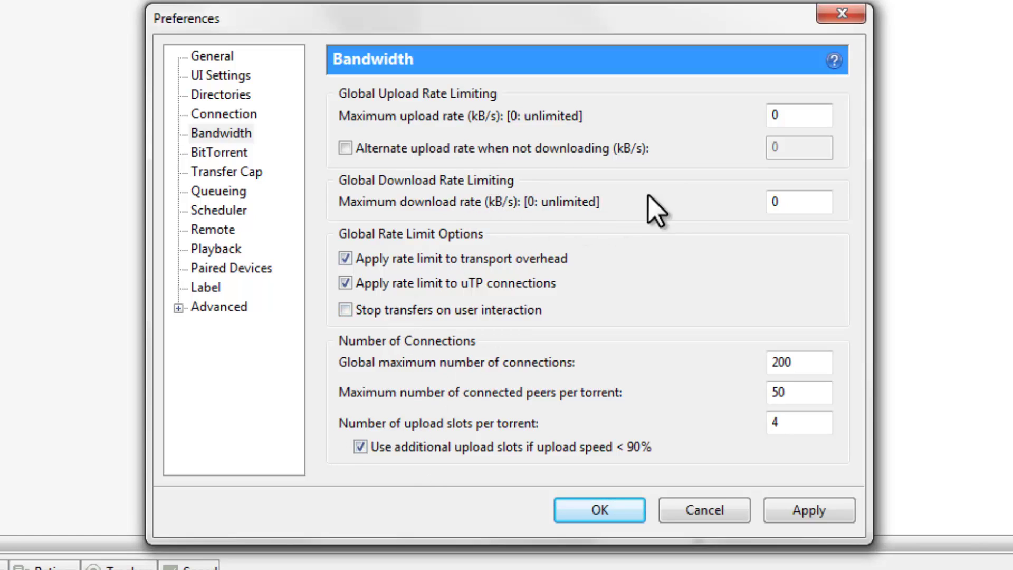
left_click_drag(819, 117, 740, 118)
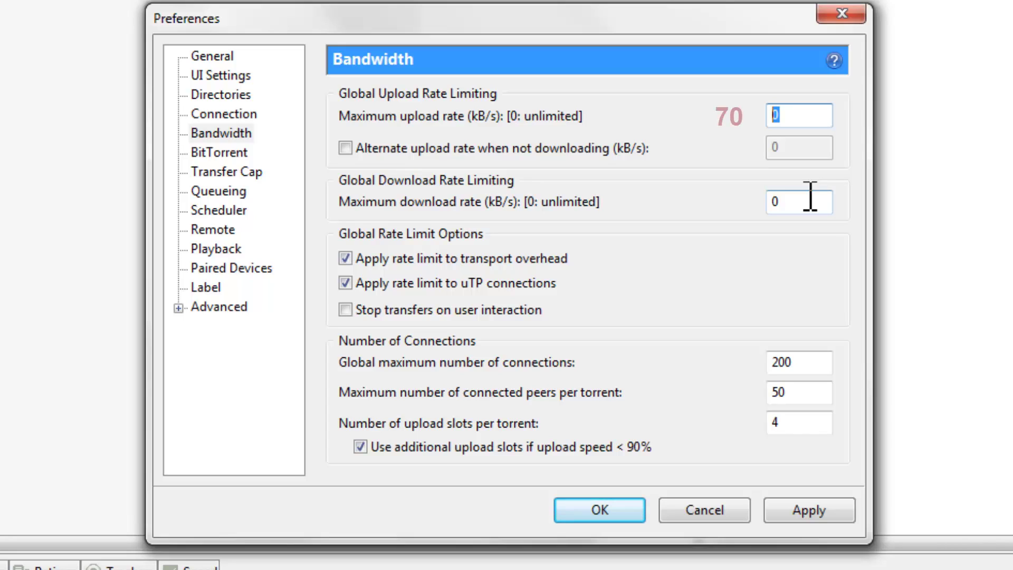
type("70")
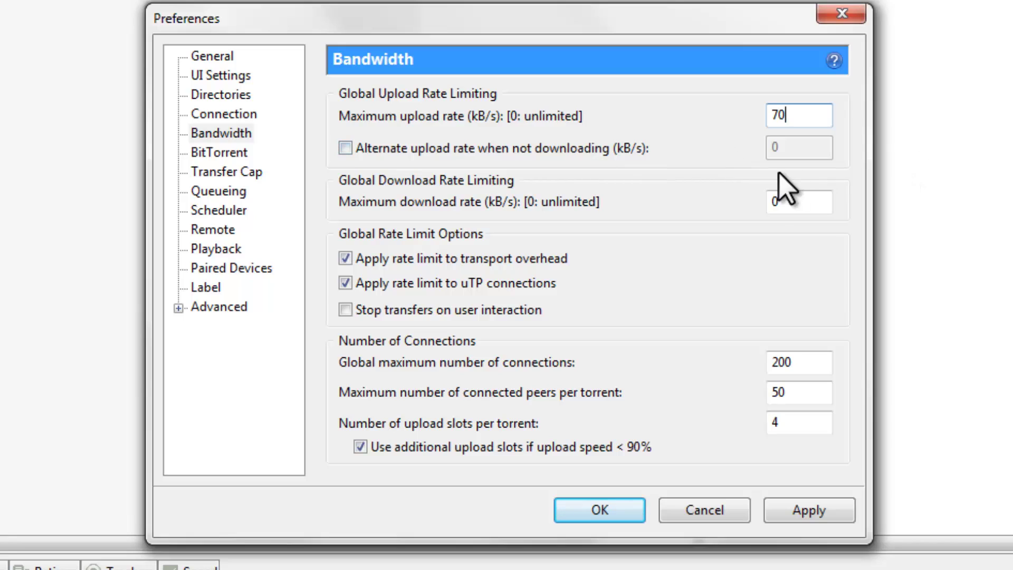
left_click(810, 205)
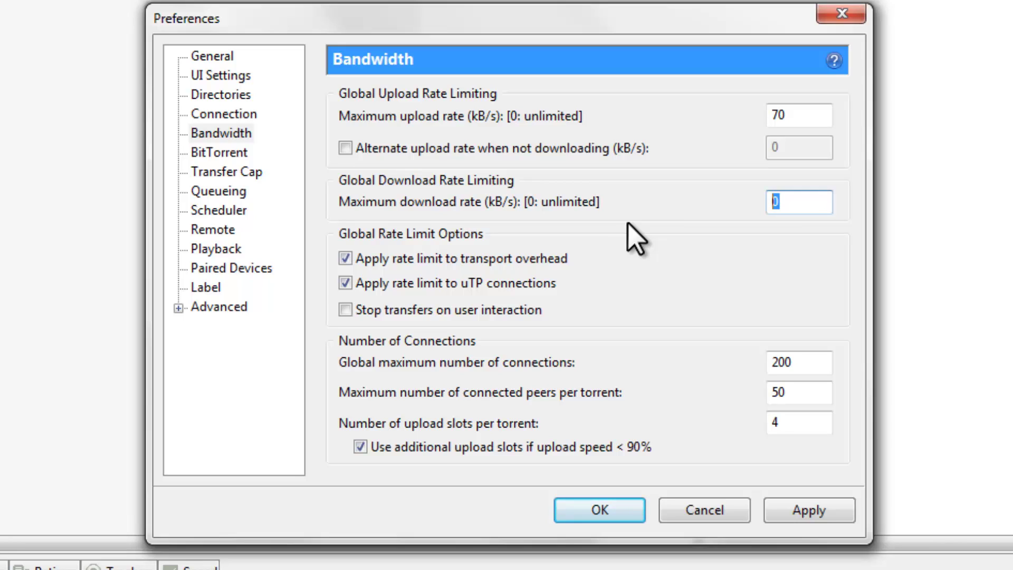
type("7500")
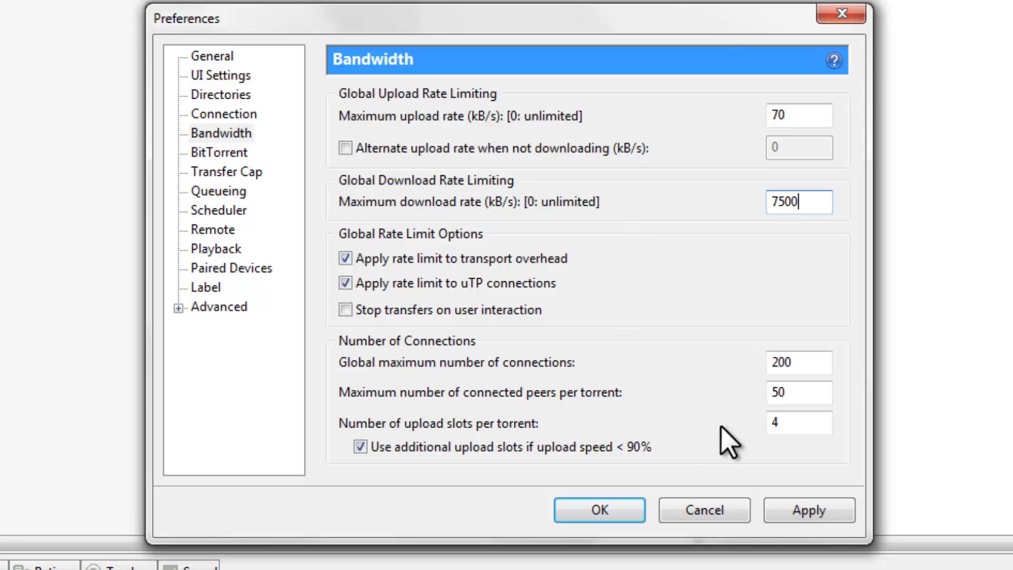
left_click(822, 361)
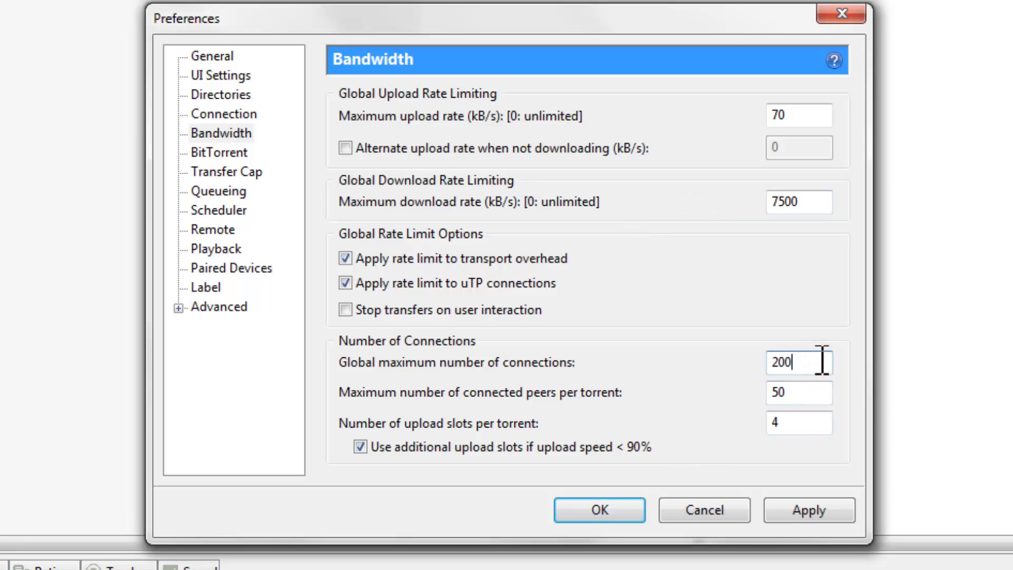
double_click(822, 361)
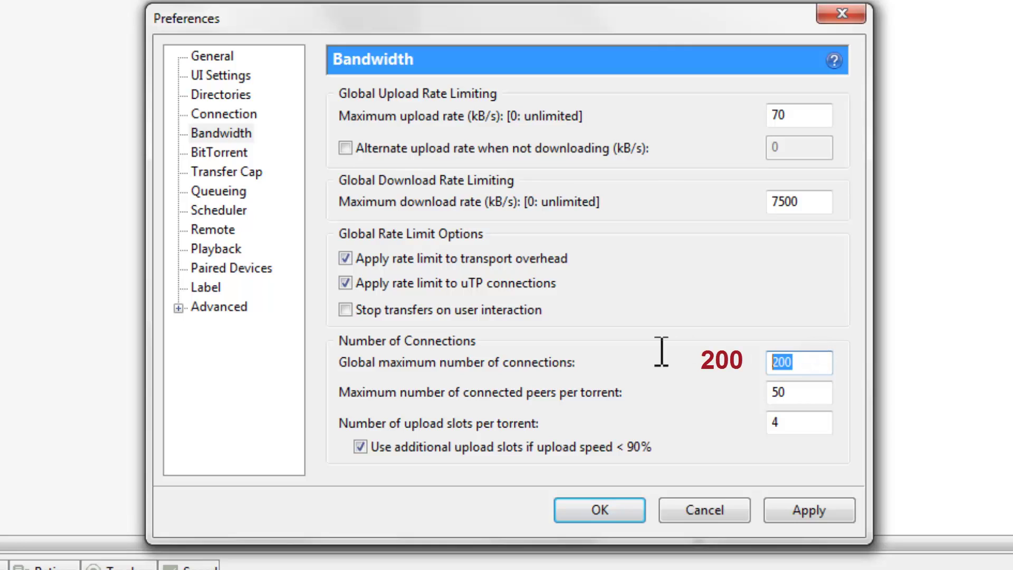
left_click(822, 361)
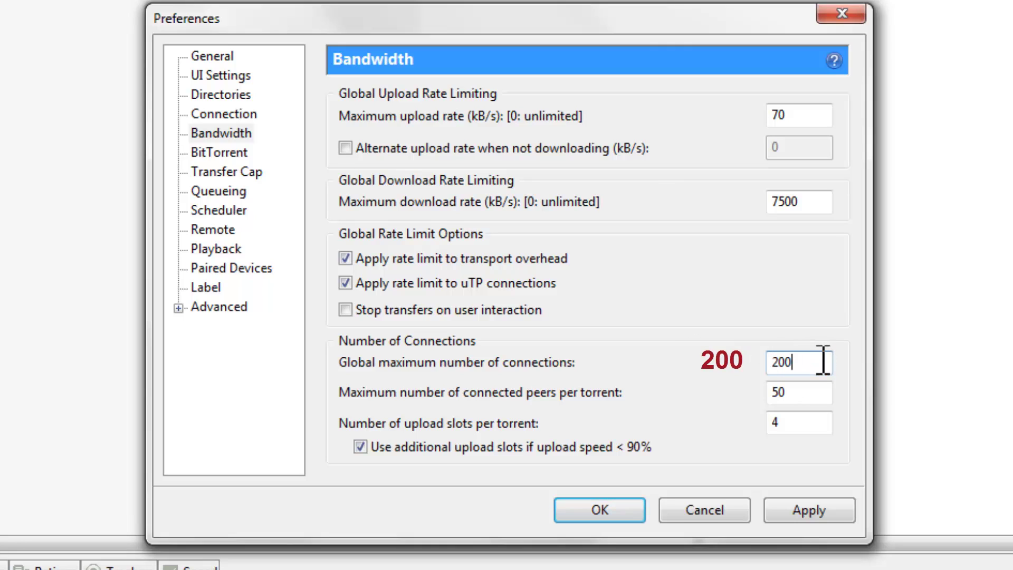
left_click_drag(822, 361, 767, 367)
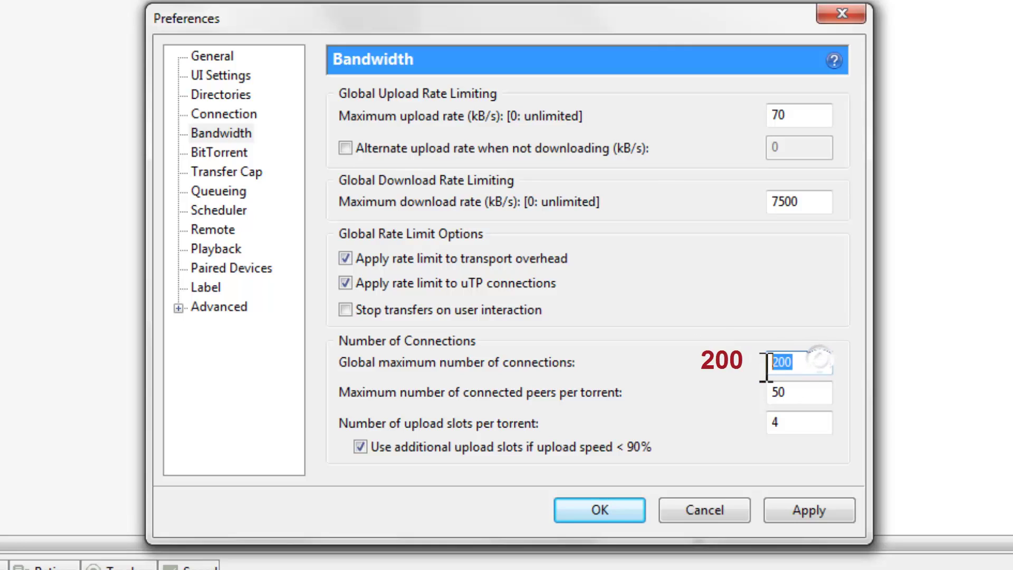
Set the maximum number of connected peers per torrent to 2329 and the upload slots per torrent to 14.
double_click(813, 392)
left_click(818, 402)
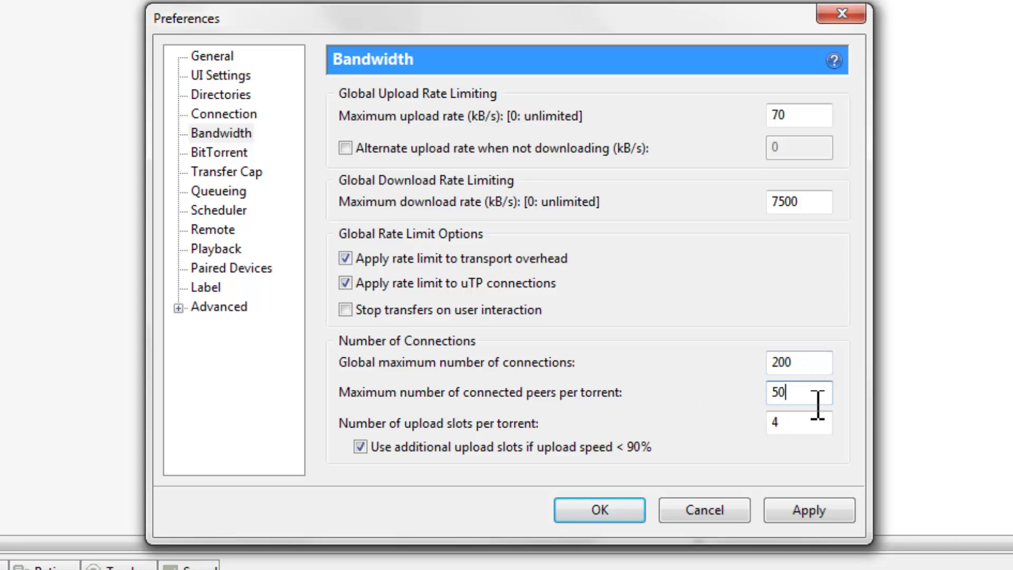
key("BackSpace")
key("BackSpace")
type("2329")
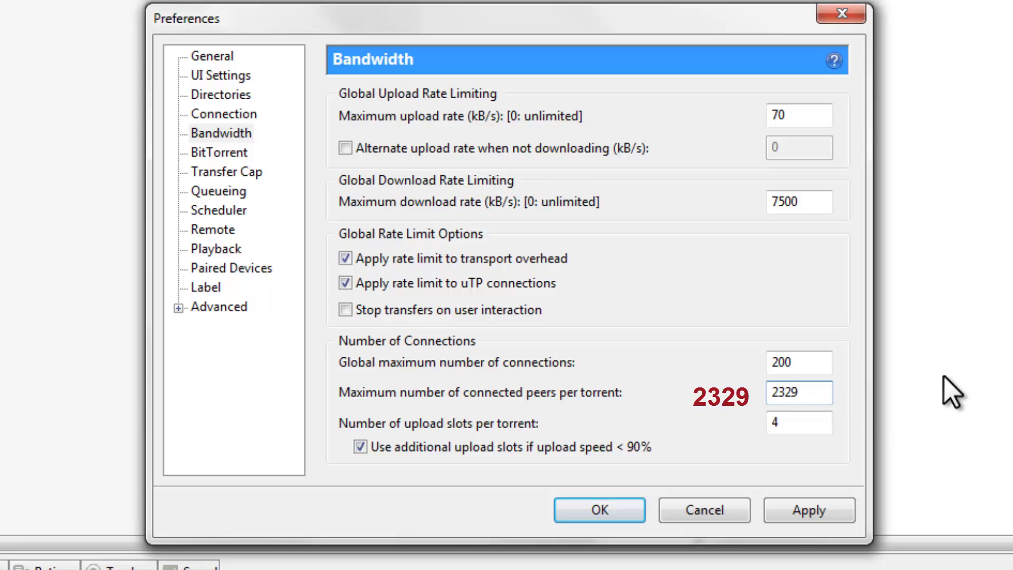
left_click(806, 425)
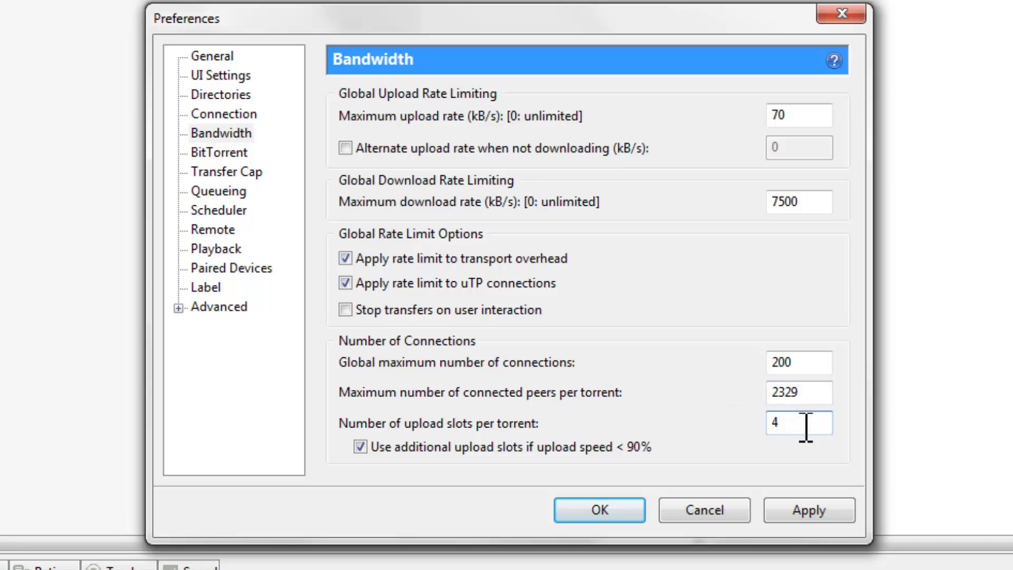
left_click_drag(806, 426, 769, 423)
type("14")
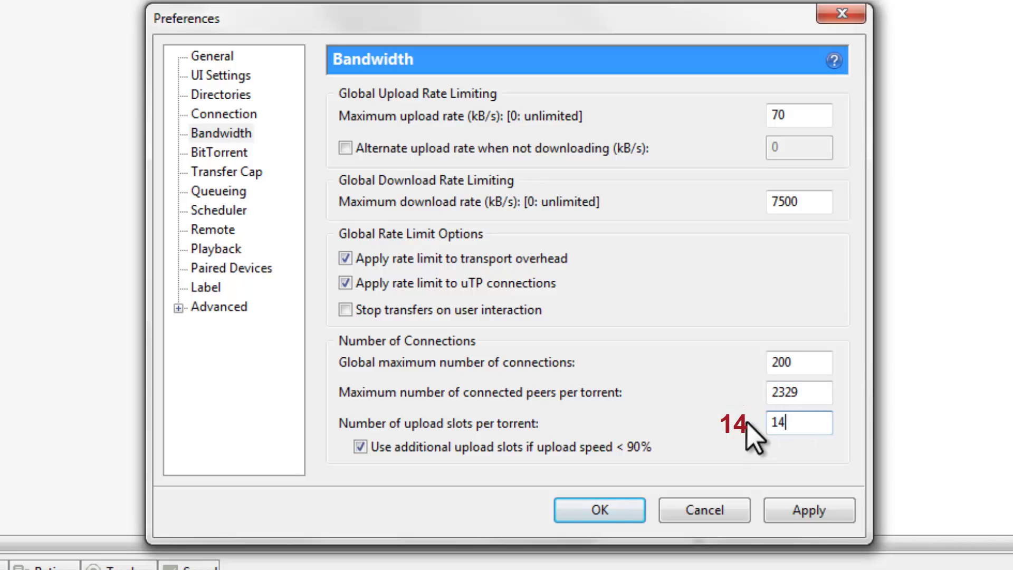
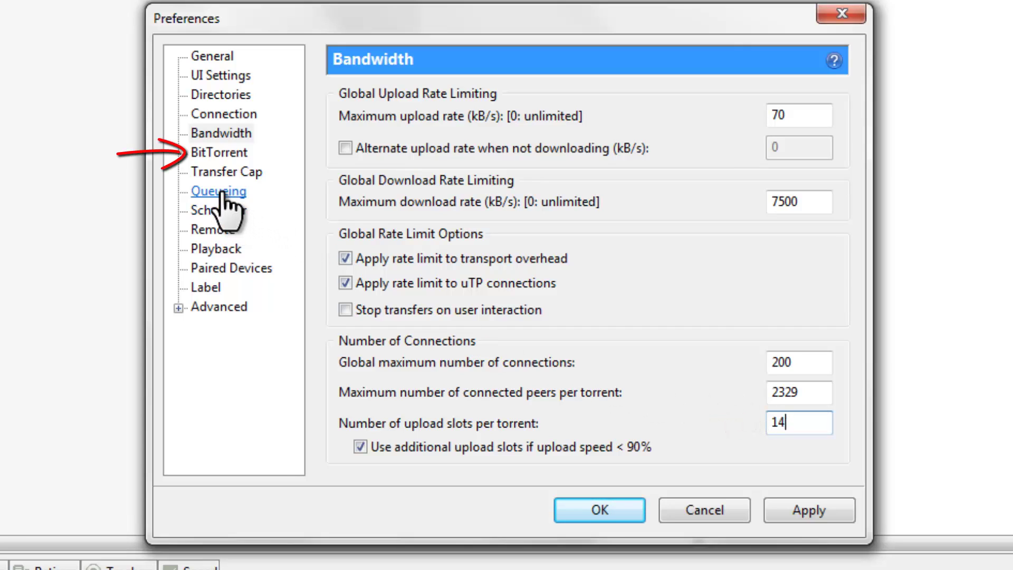
Set the outgoing protocol encryption for BitTorrent to Forced.
left_click(223, 153)
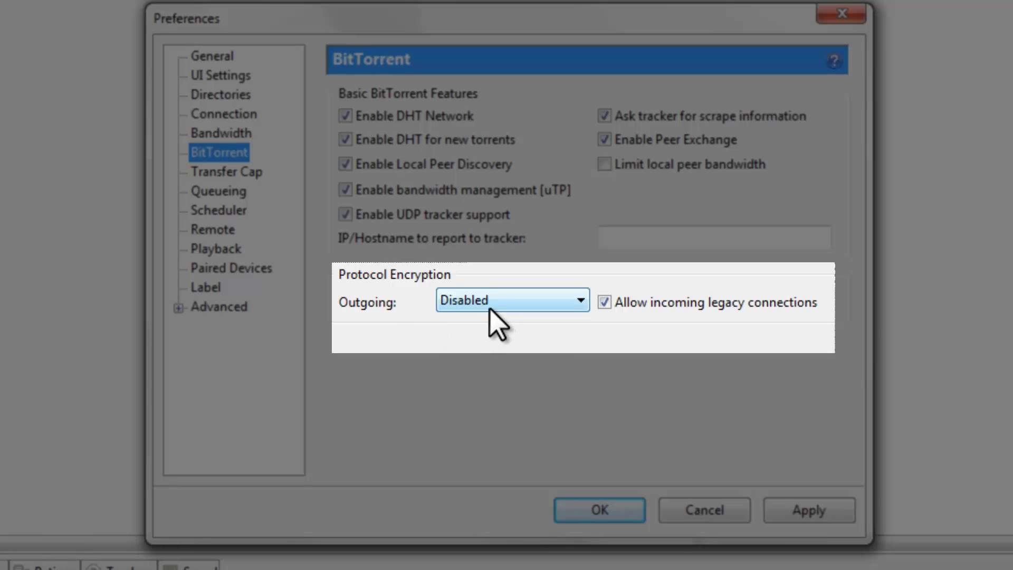
left_click(566, 303)
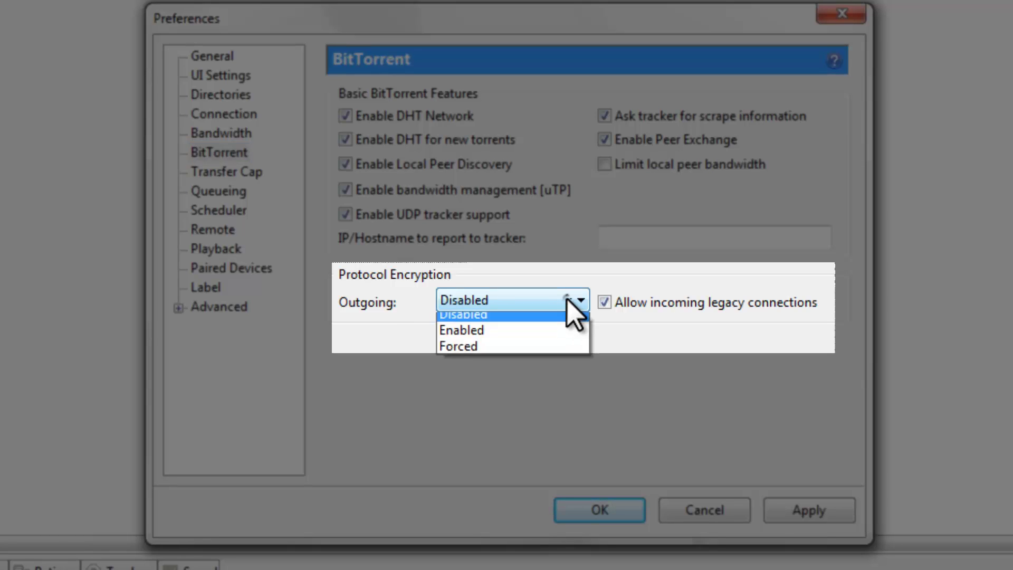
left_click(492, 347)
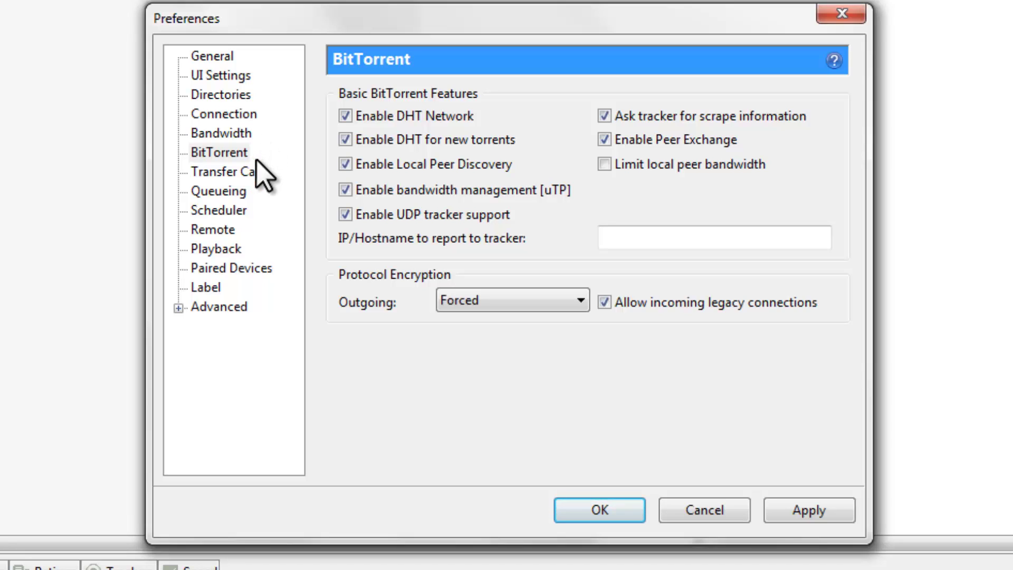
In the queueing settings, set the maximum number of active torrents to 60 and of active downloads to 63.
left_click(238, 191)
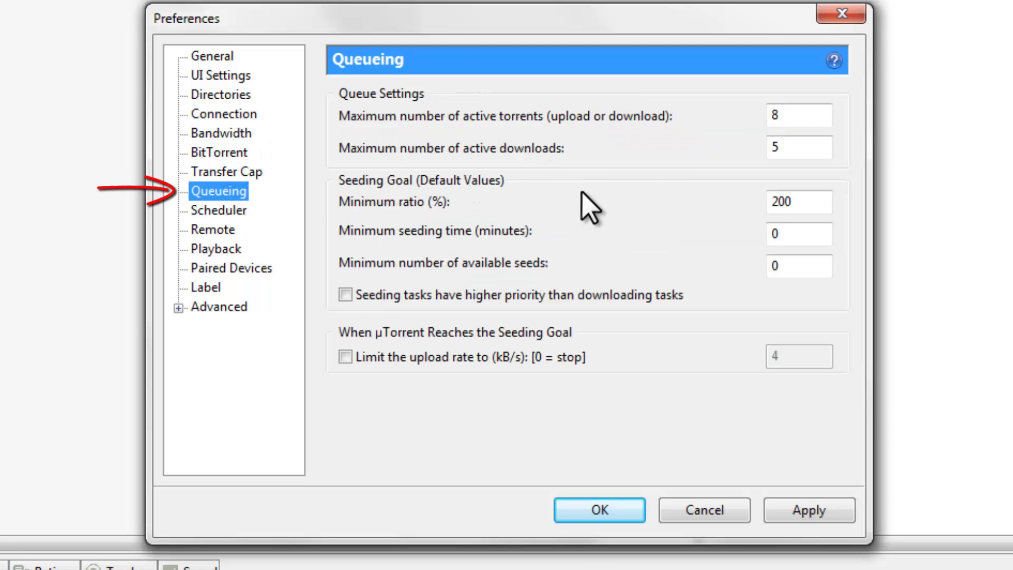
double_click(820, 116)
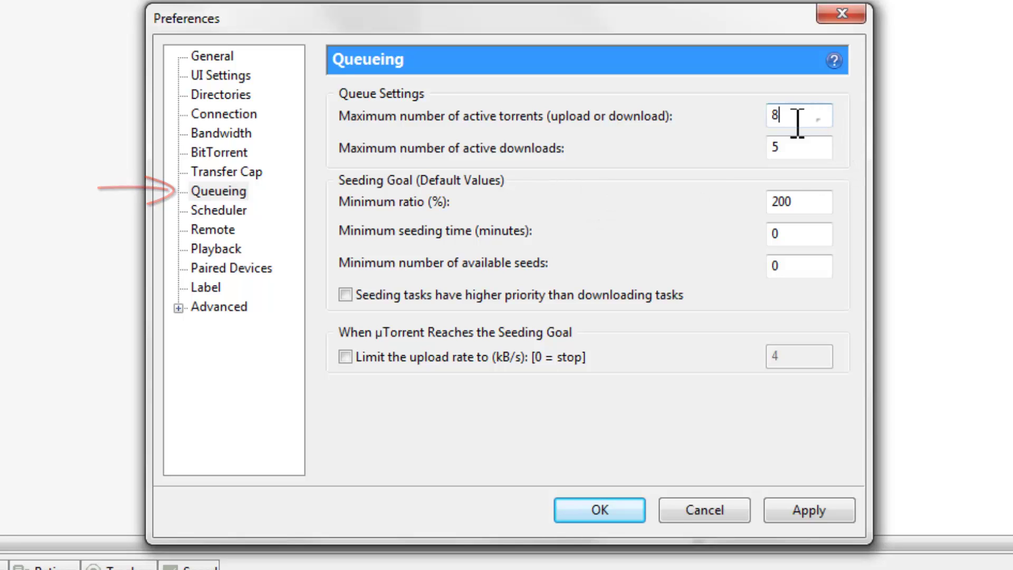
left_click(821, 117)
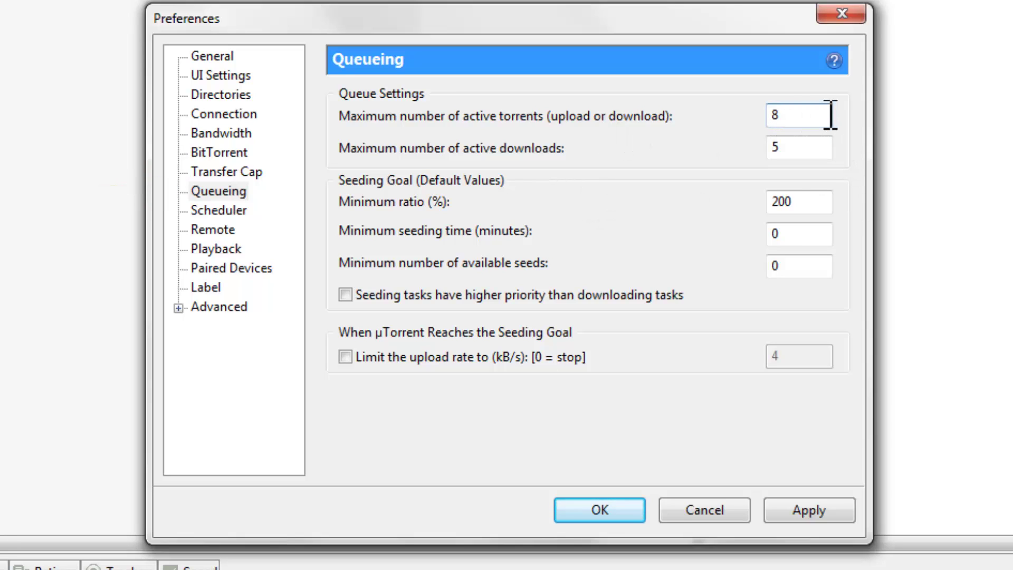
key("BackSpace")
type("60")
double_click(828, 147)
type("63")
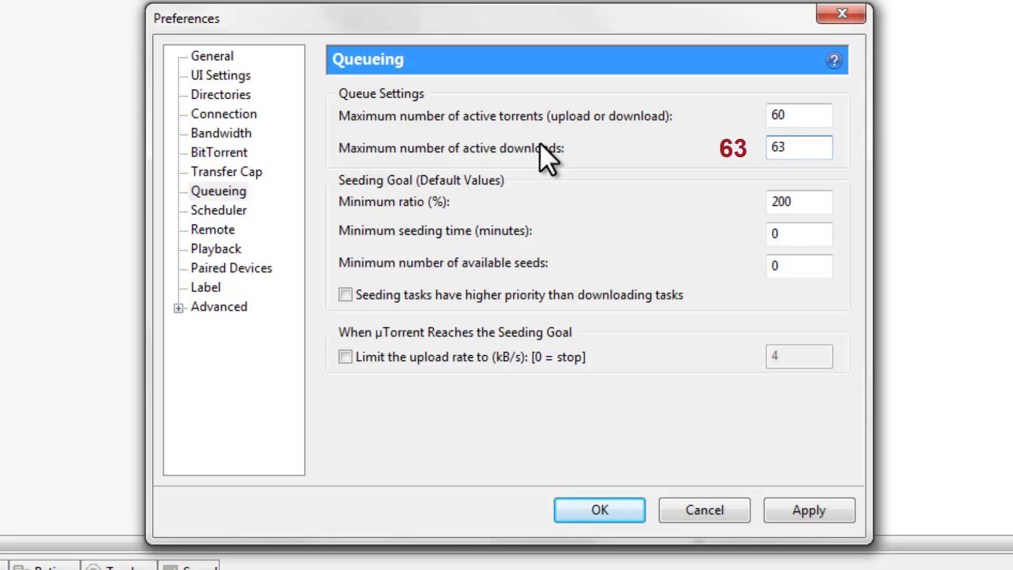
Set the seeding goal's minimum ratio to 150%.
double_click(826, 204)
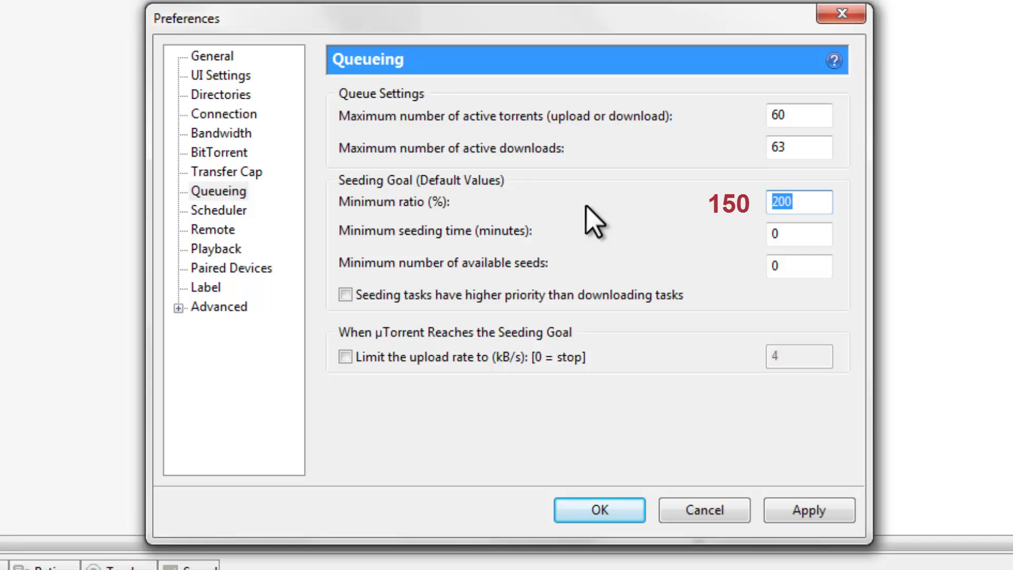
type("150")
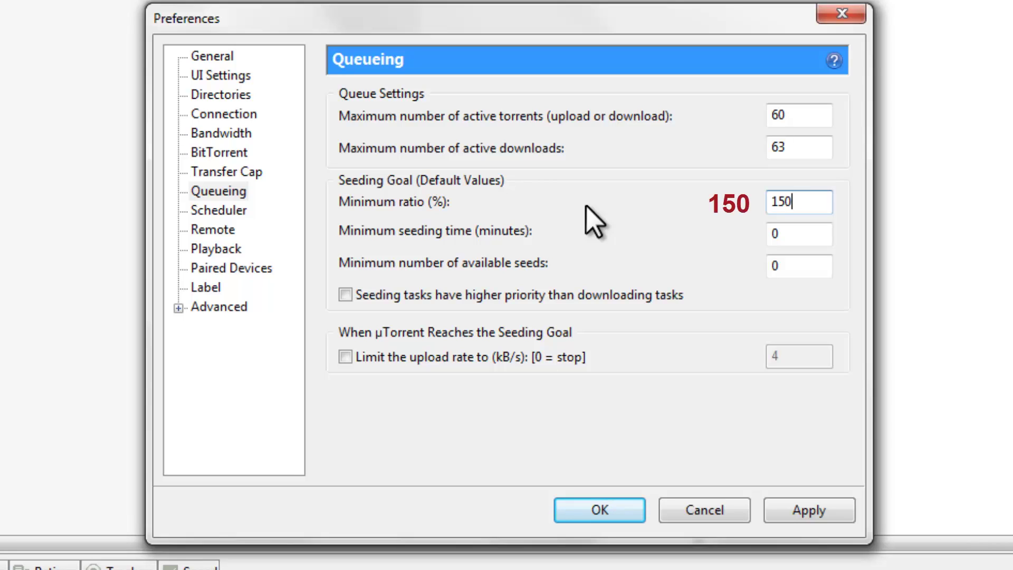
double_click(801, 236)
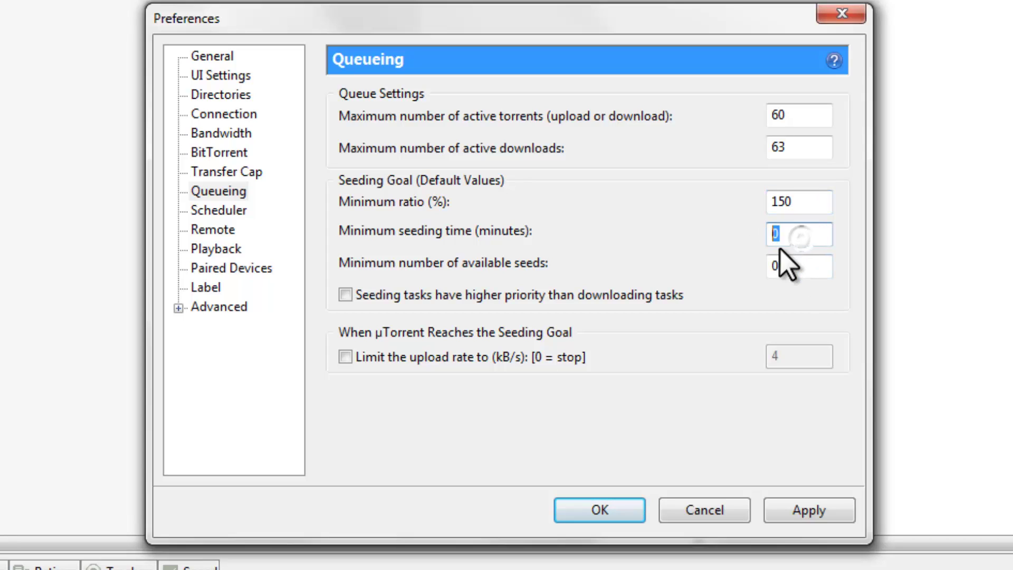
left_click(825, 266)
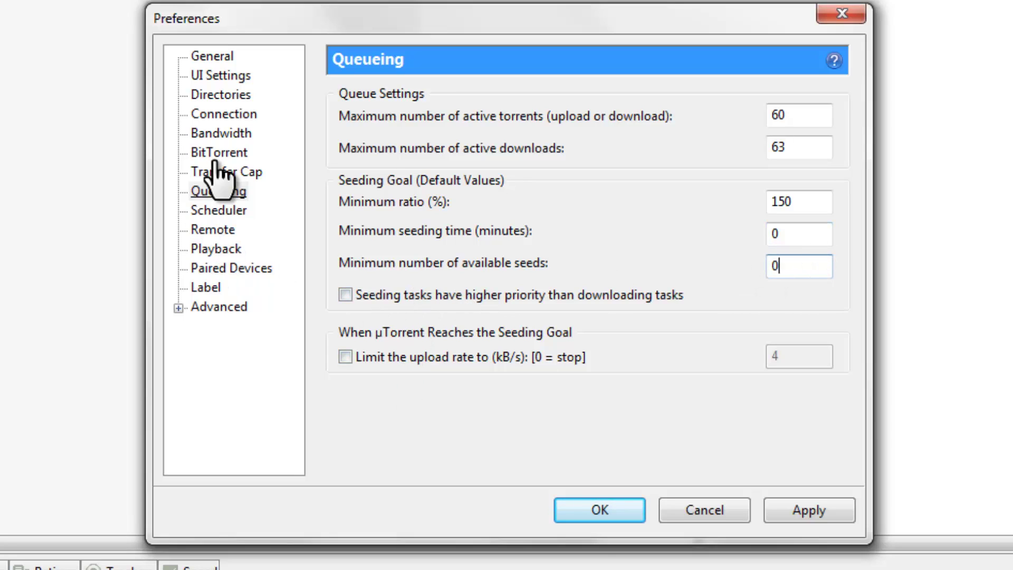
In the advanced options, filter for bt.allow_same_ip and set its value to True.
left_click(226, 308)
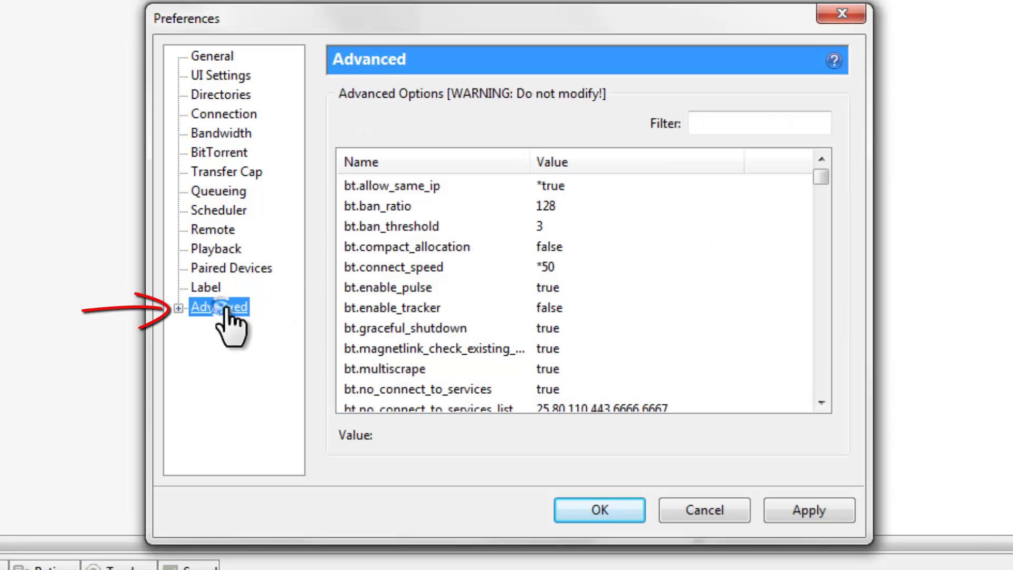
left_click(737, 124)
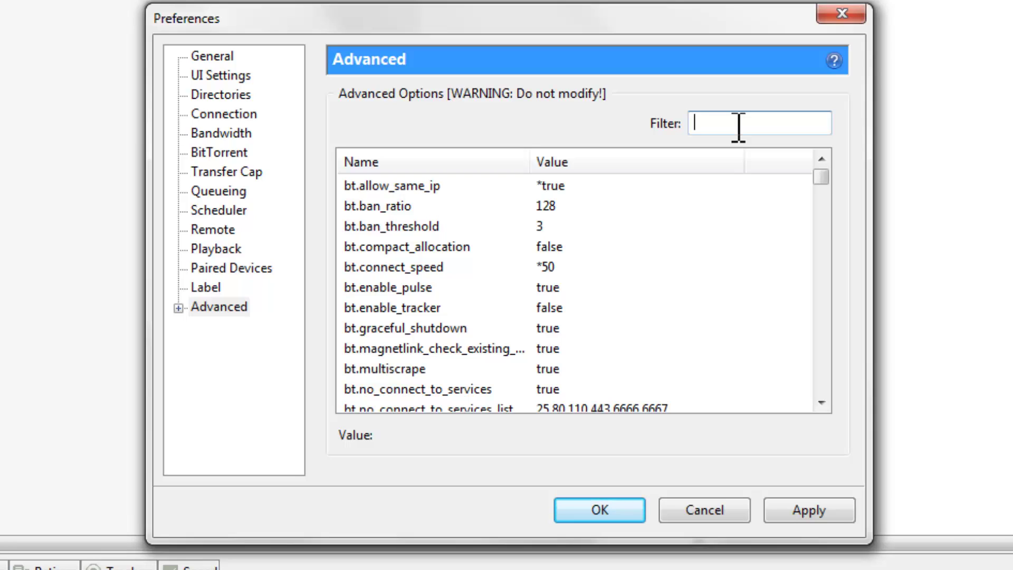
key("Tab")
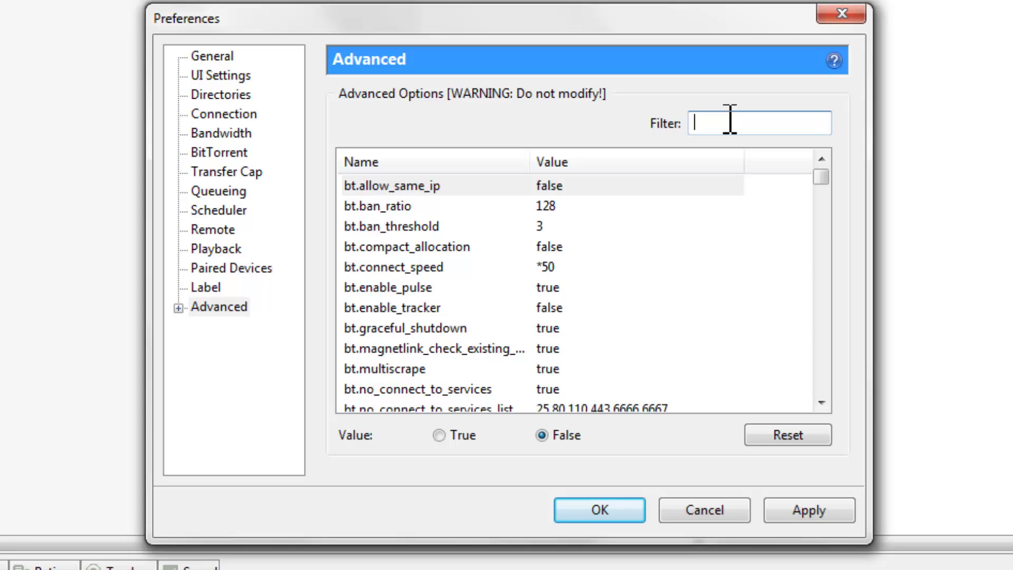
left_click(730, 120)
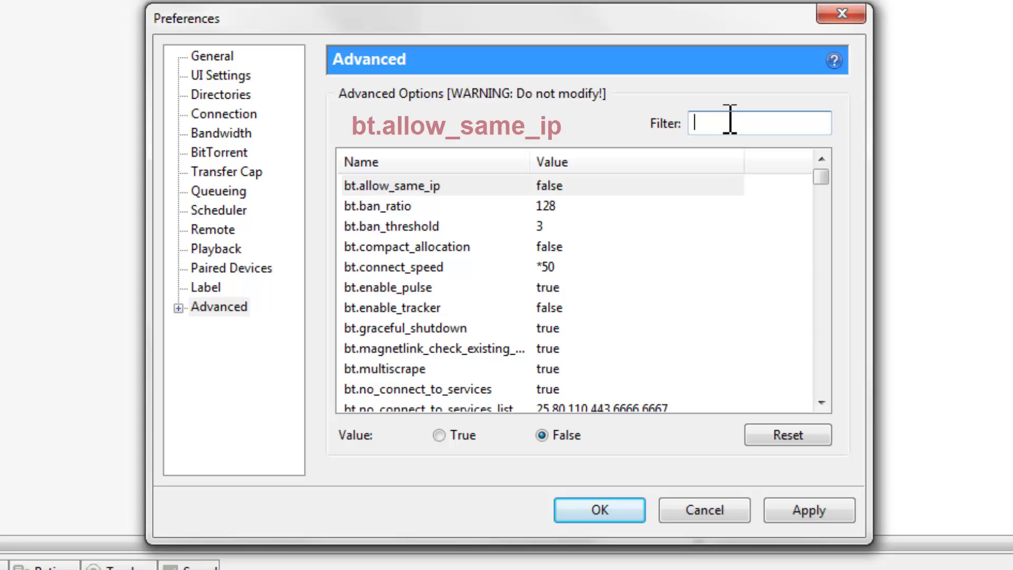
type("bt.")
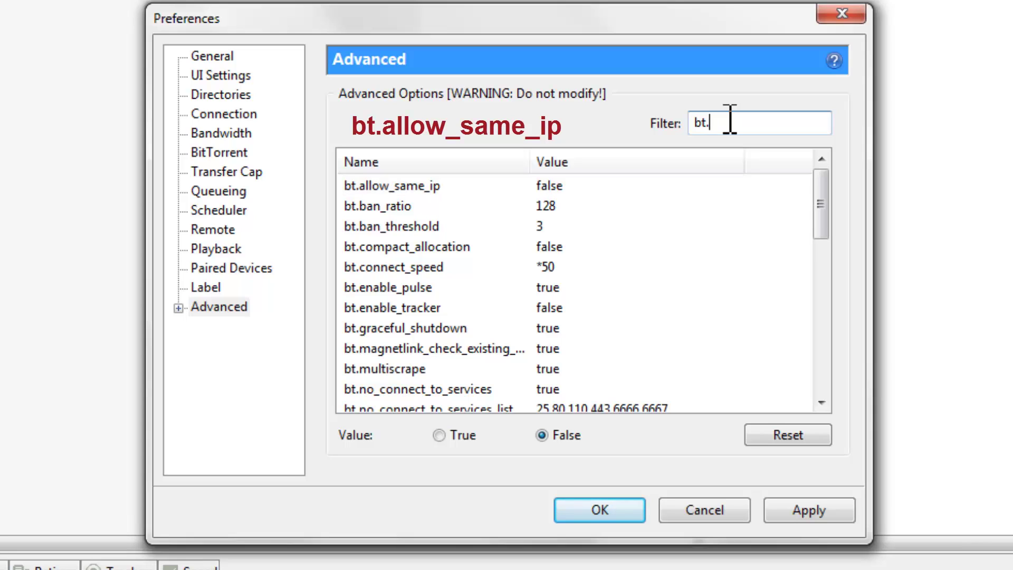
type("allow_")
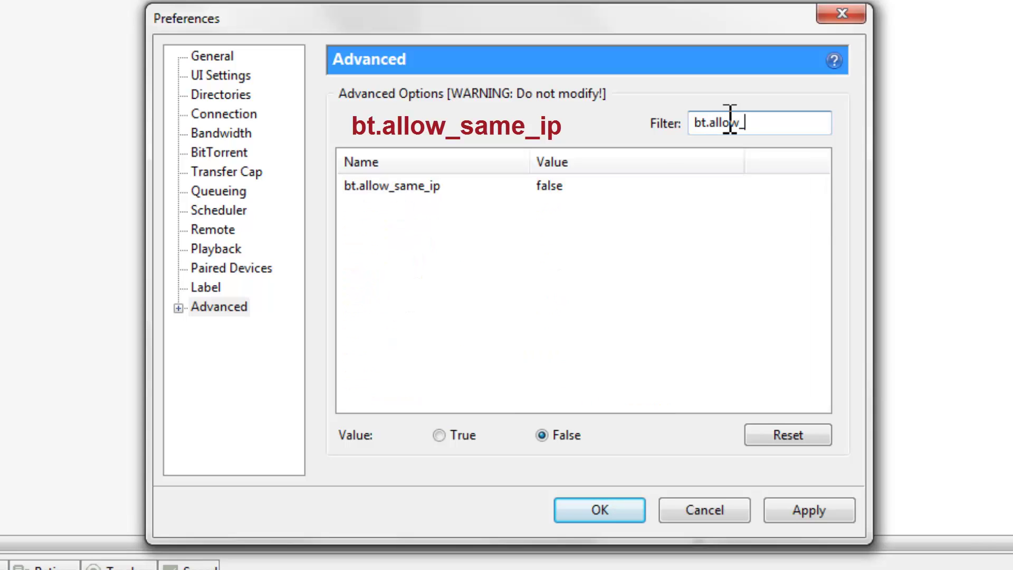
type("same_ip")
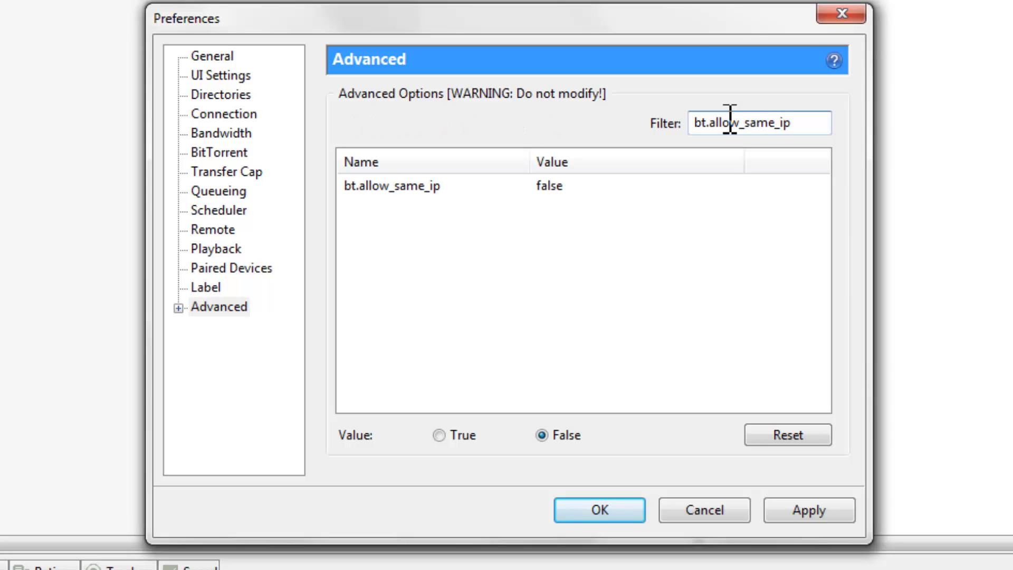
left_click(549, 189)
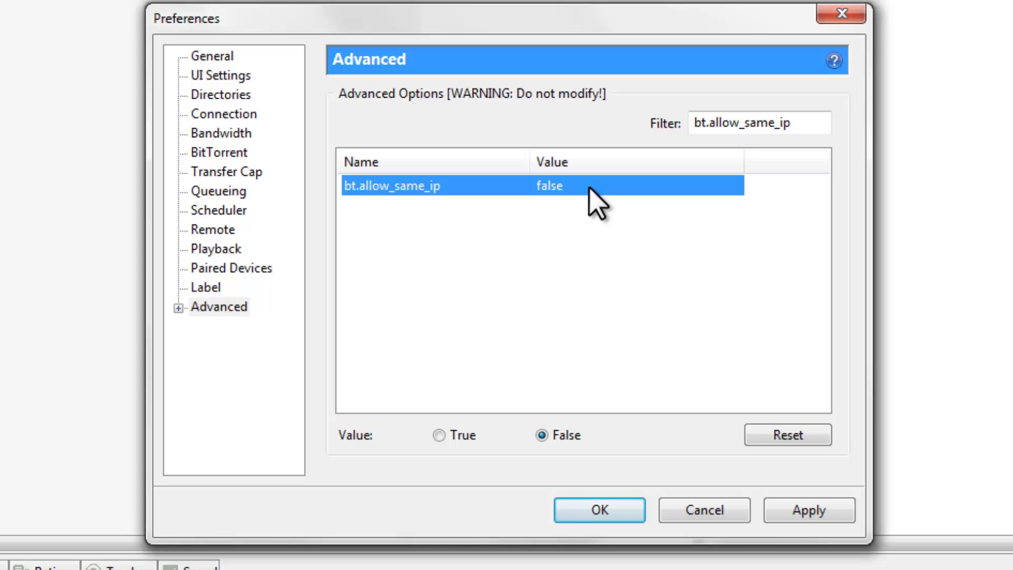
left_click(440, 435)
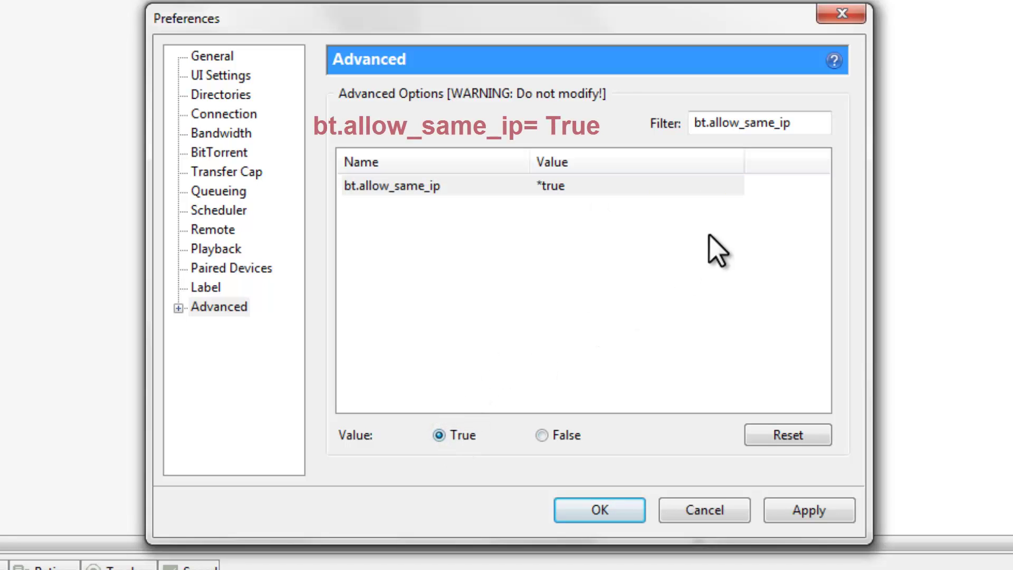
Filter the advanced options for bt.connect_speed and set its value to 28.
left_click_drag(806, 122, 629, 131)
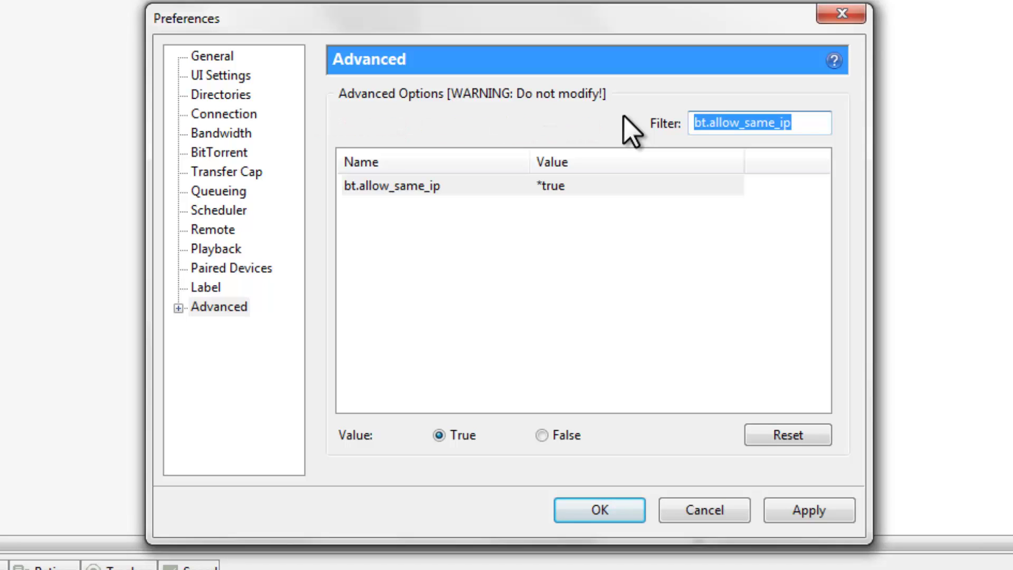
key("BackSpace")
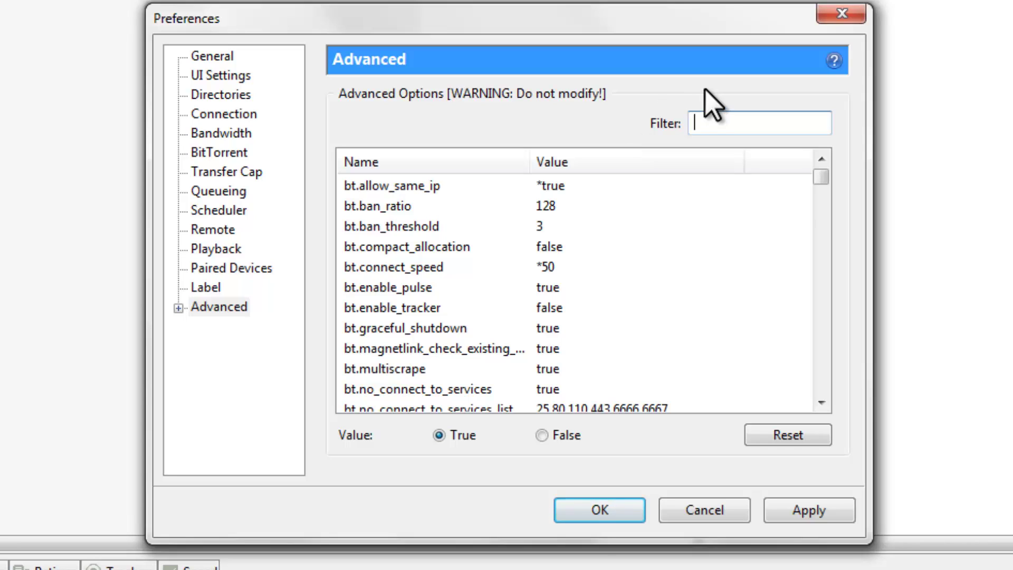
type("bt.")
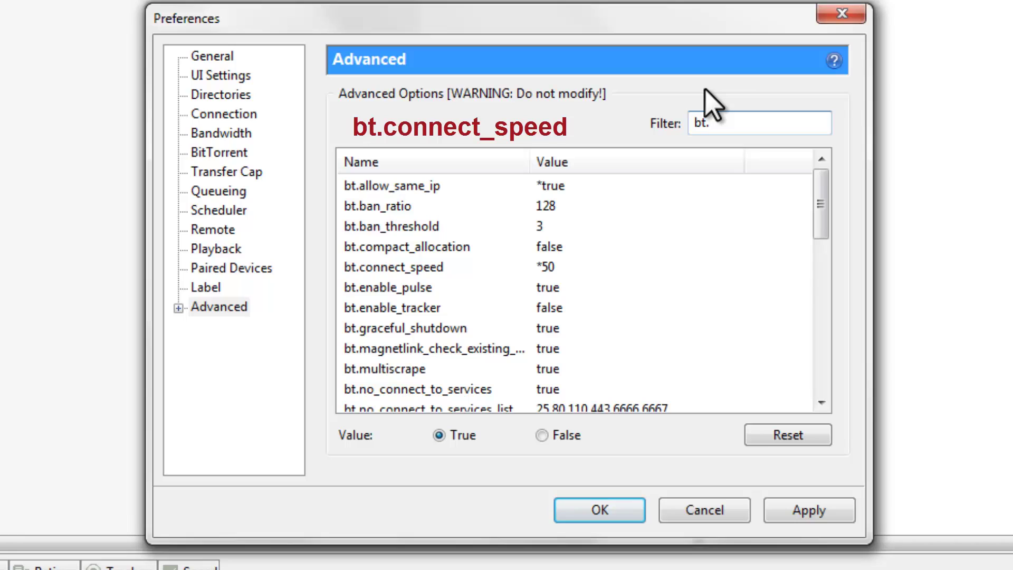
type("connect_speed")
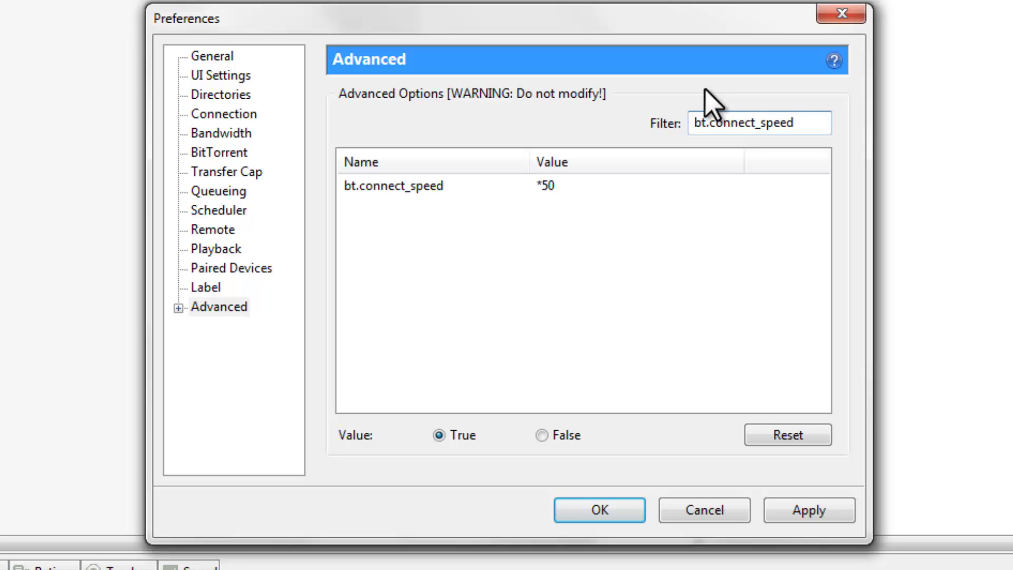
left_click(461, 188)
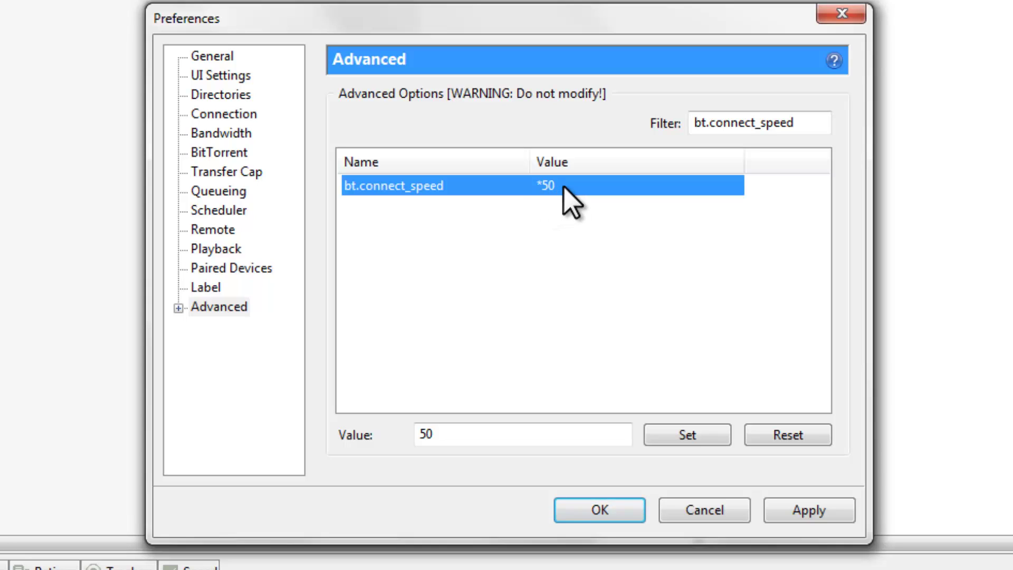
double_click(461, 442)
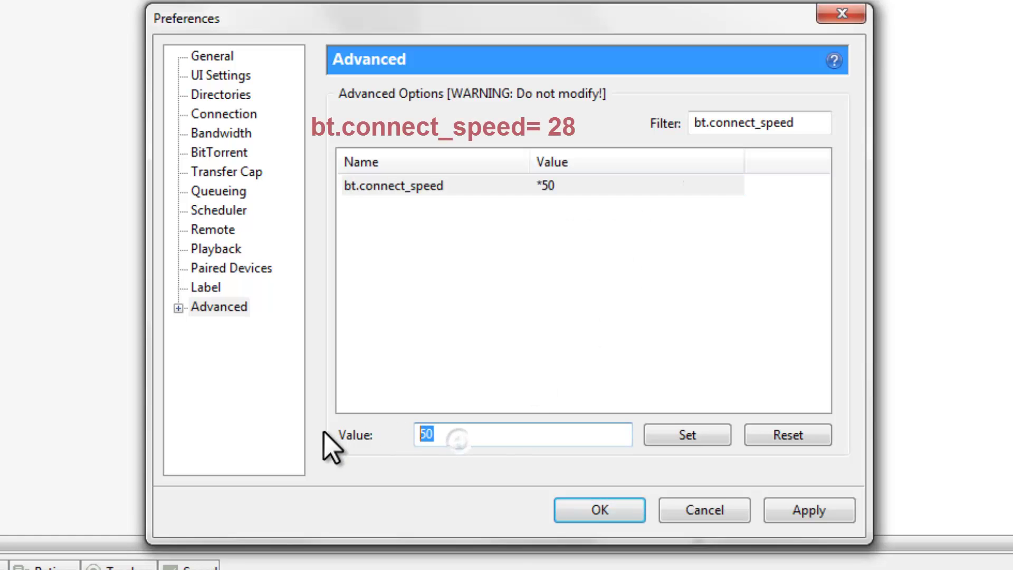
type("28")
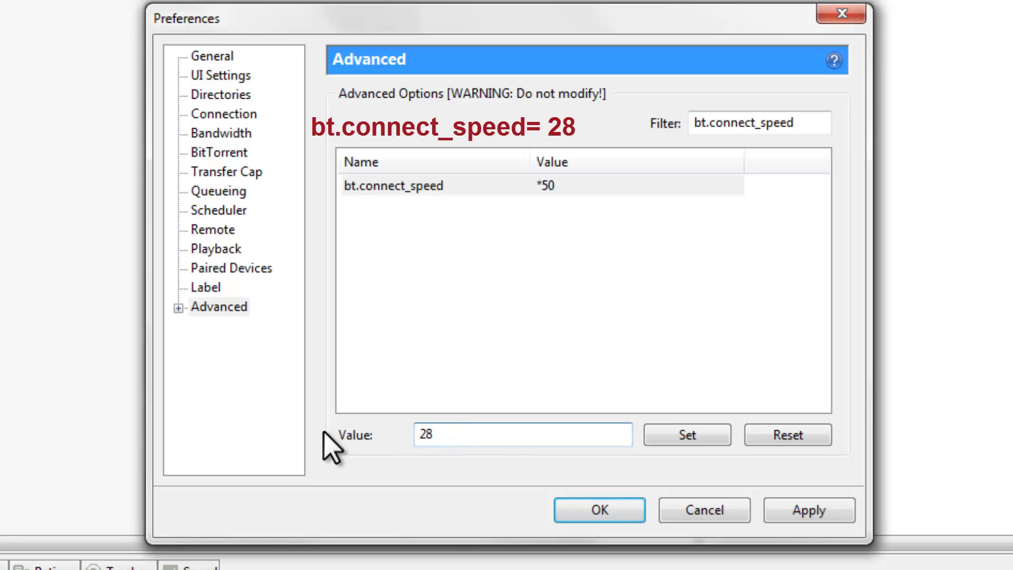
left_click(680, 438)
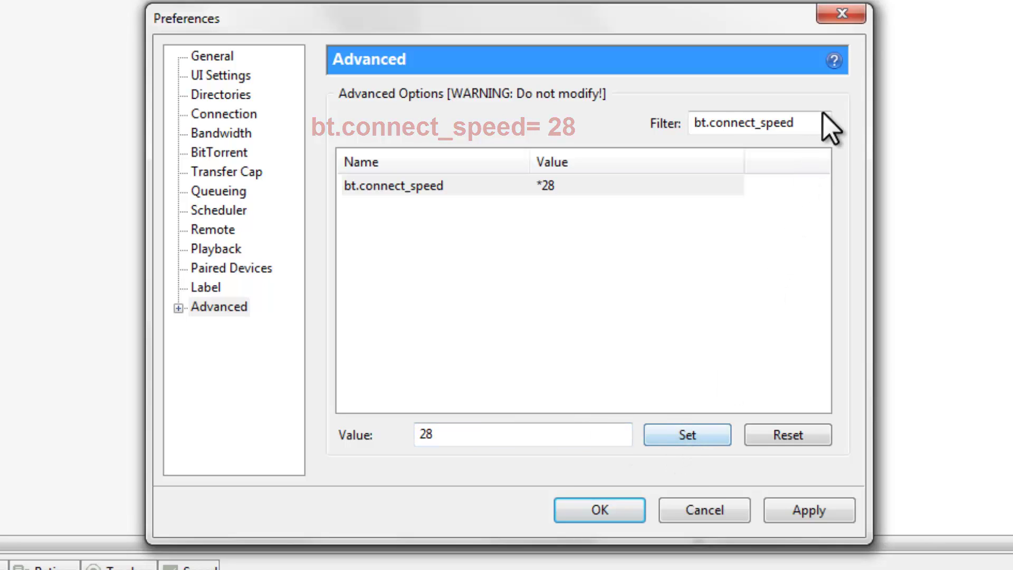
Filter the advanced options by bt.progre and open the value of bt.progressive_piece_span_mb for editing.
left_click_drag(824, 117, 389, 135)
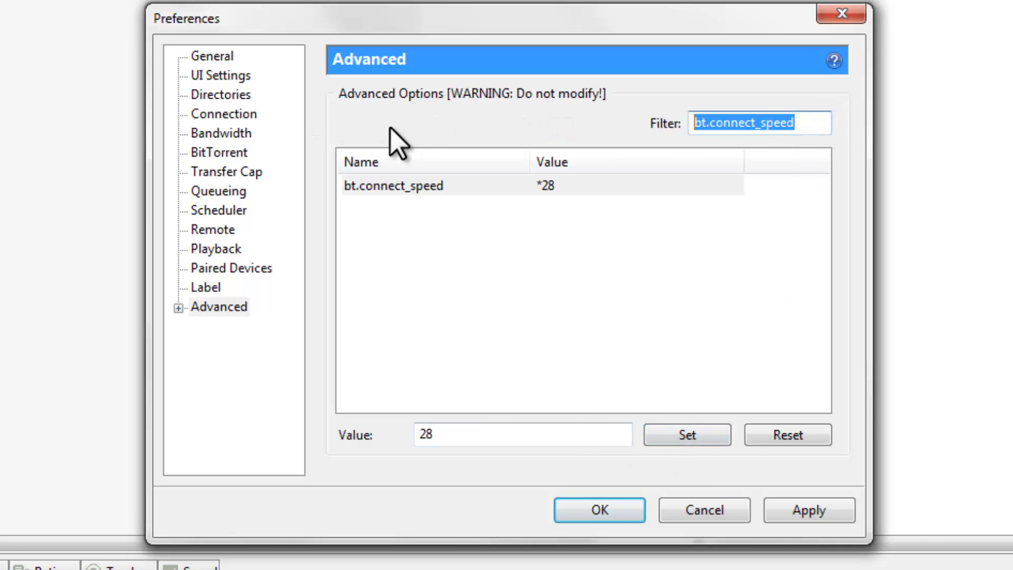
key("BackSpace")
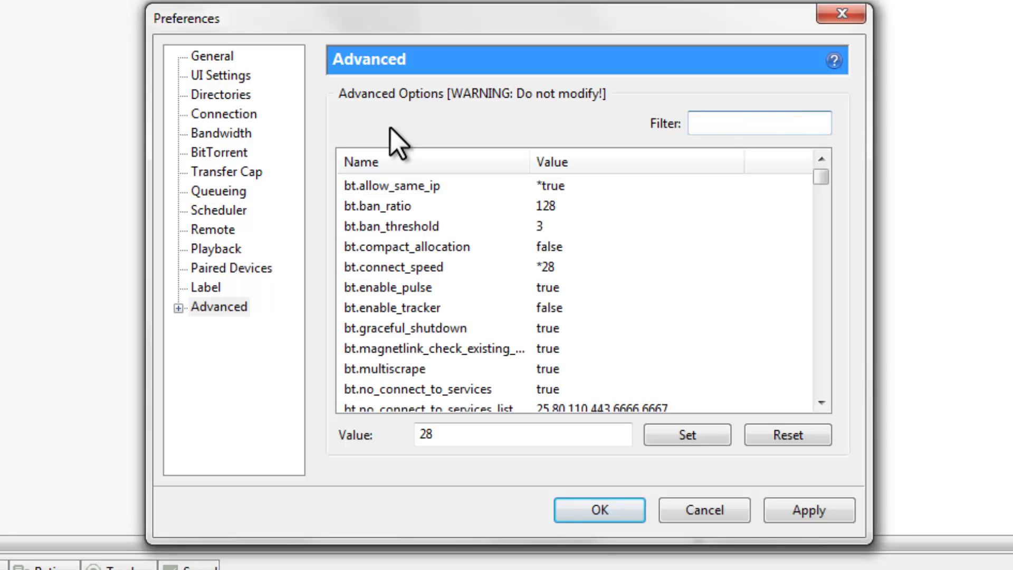
type("bt")
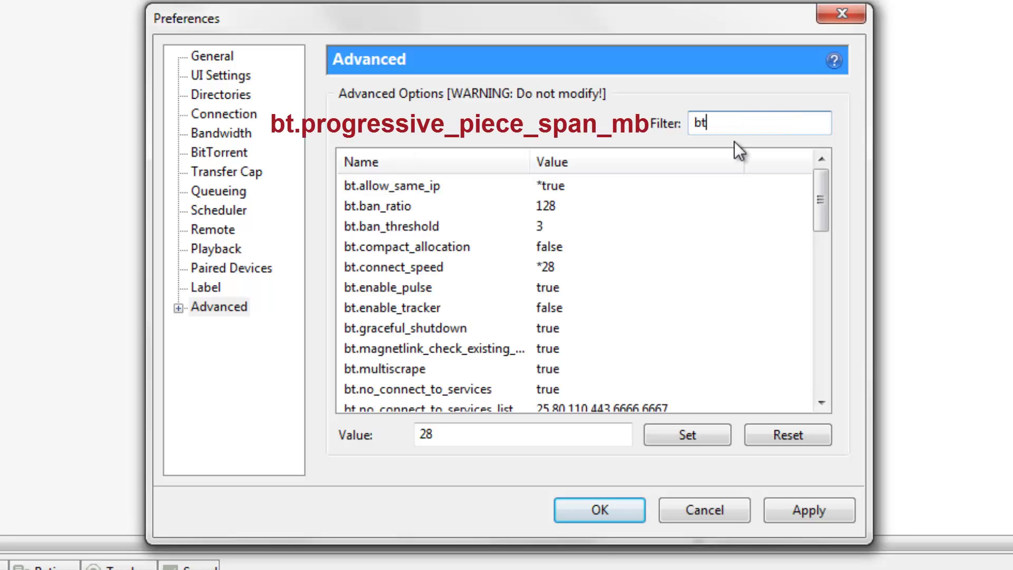
type(".progre")
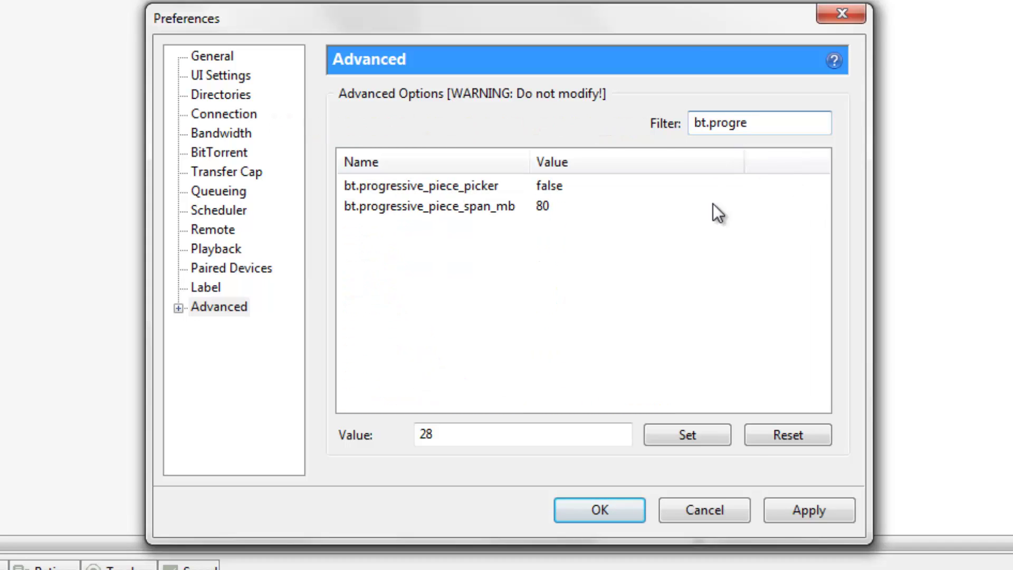
left_click(429, 208)
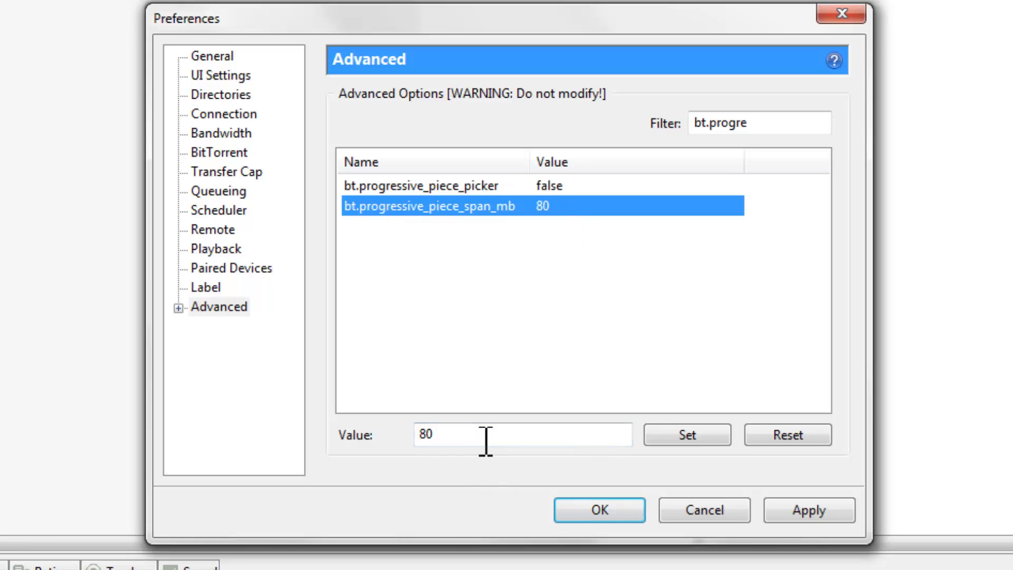
double_click(502, 439)
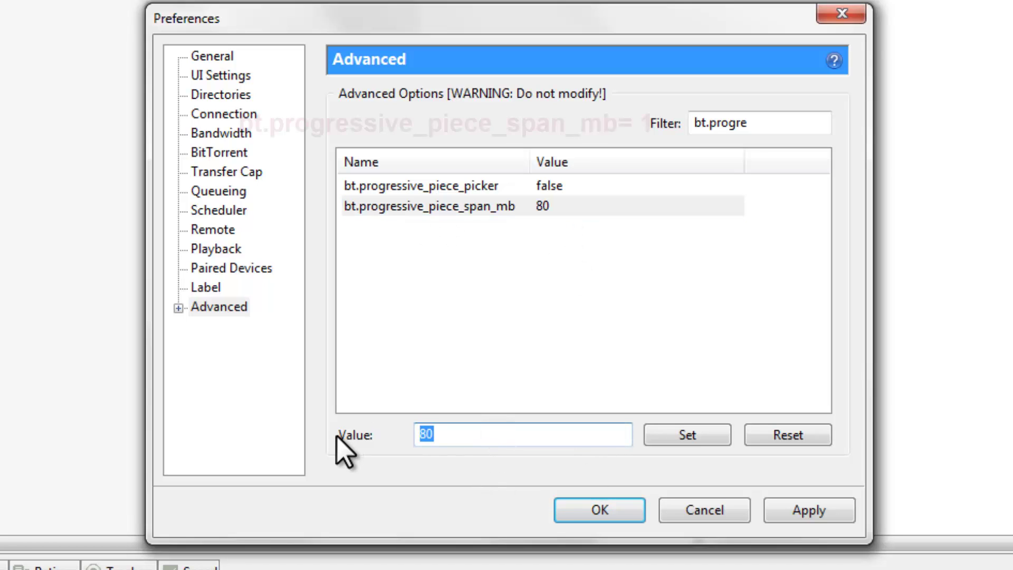
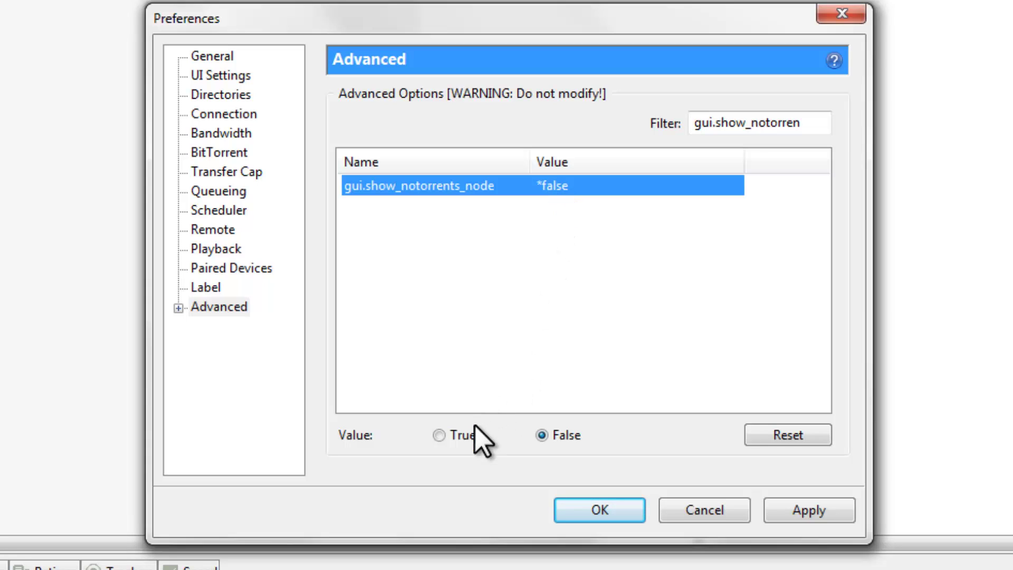
Set the advanced option gui.show_notorrents_node to False.
left_click(556, 441)
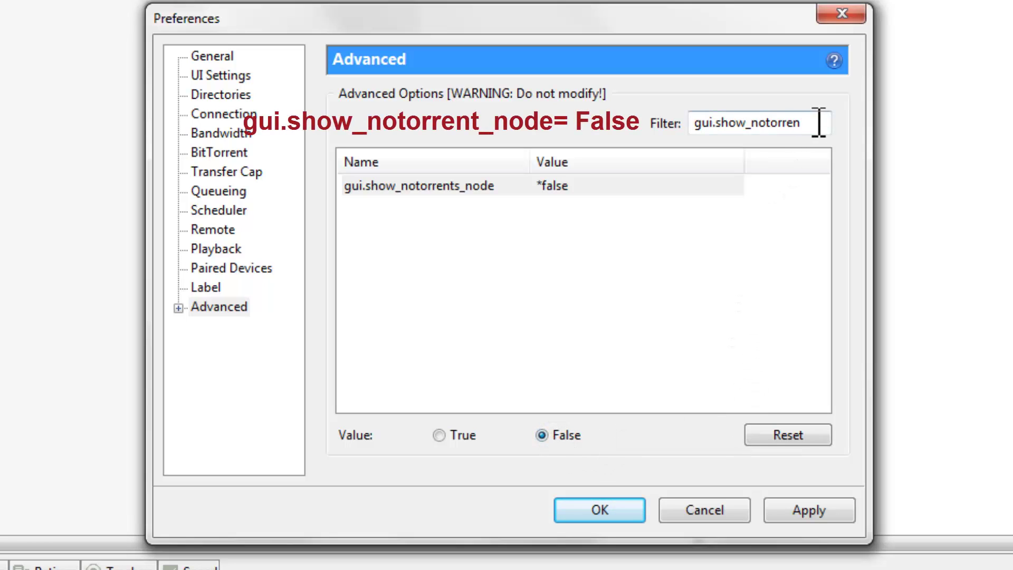
Filter the advanced options for gui.update_rate and set its value to 2000.
left_click_drag(819, 124, 474, 131)
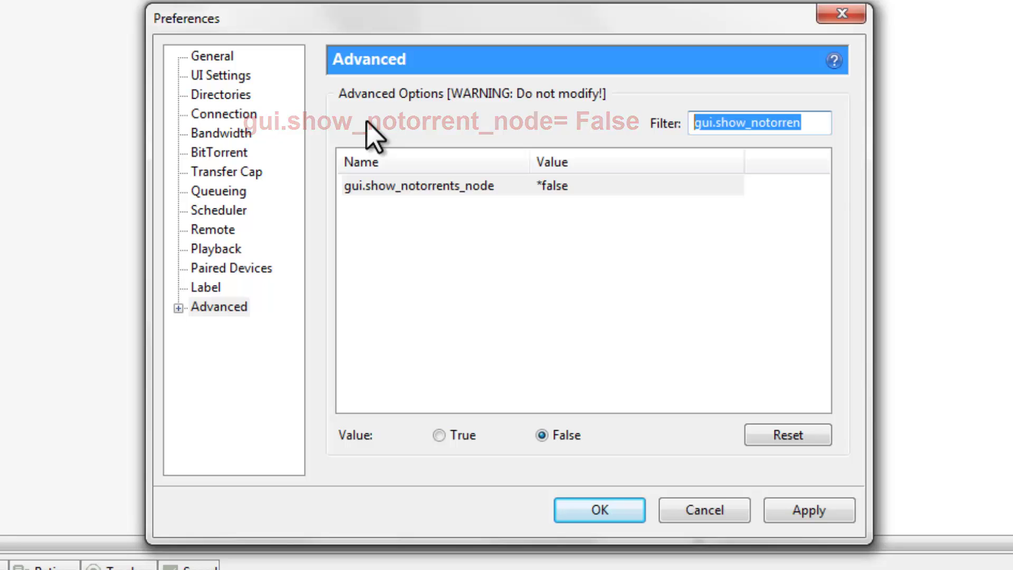
type("gui")
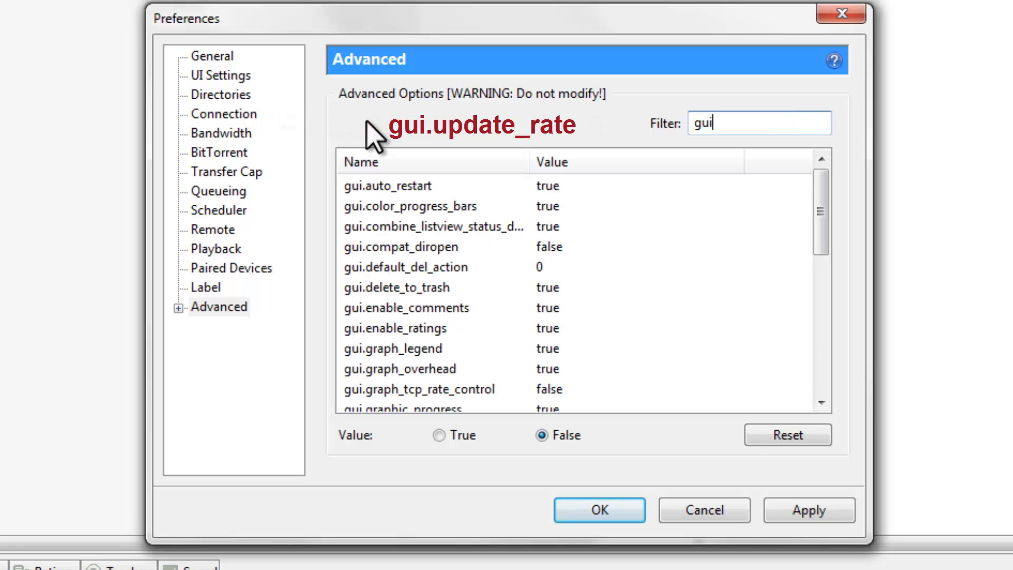
type(".update")
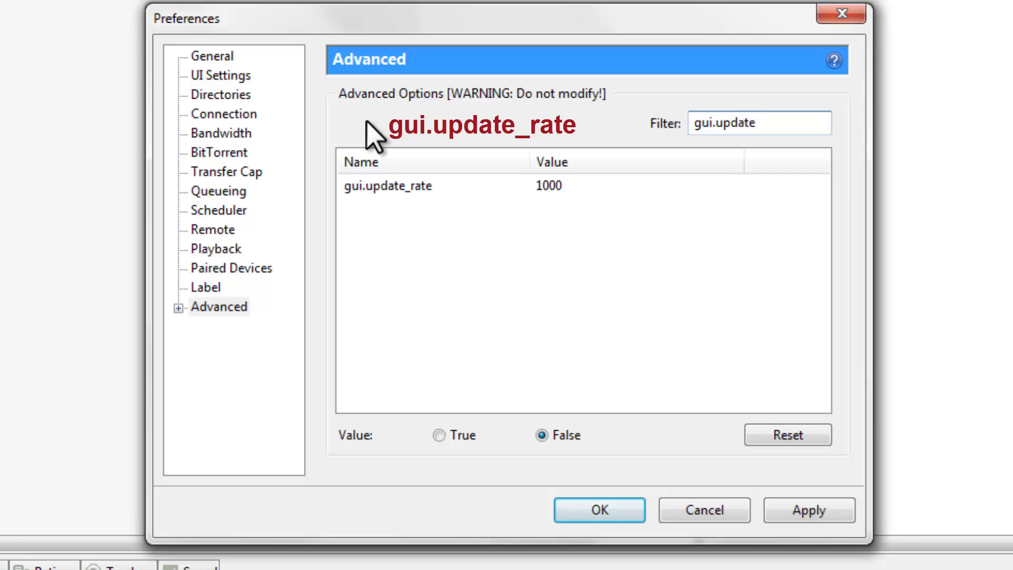
type("_rate")
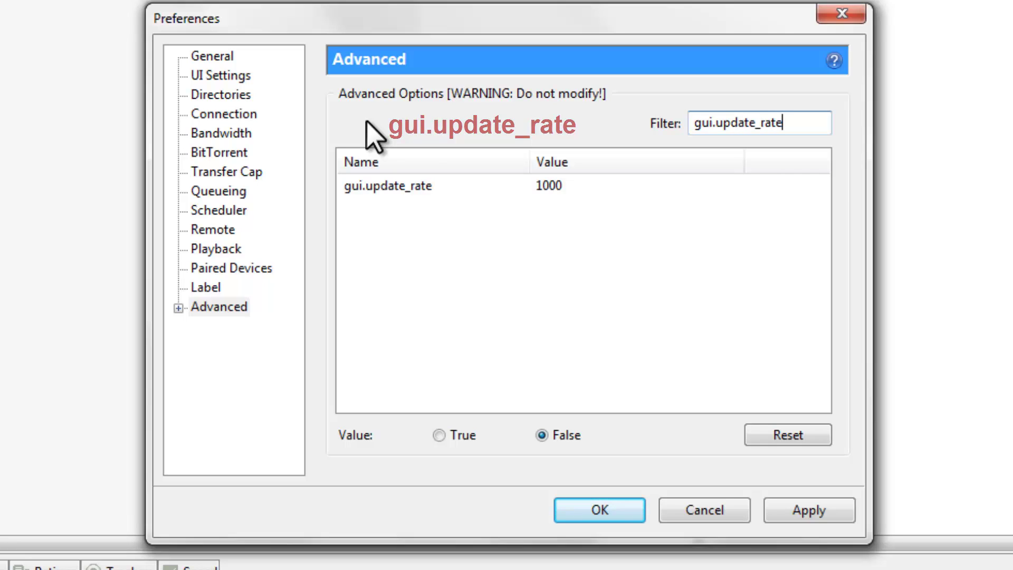
left_click(425, 191)
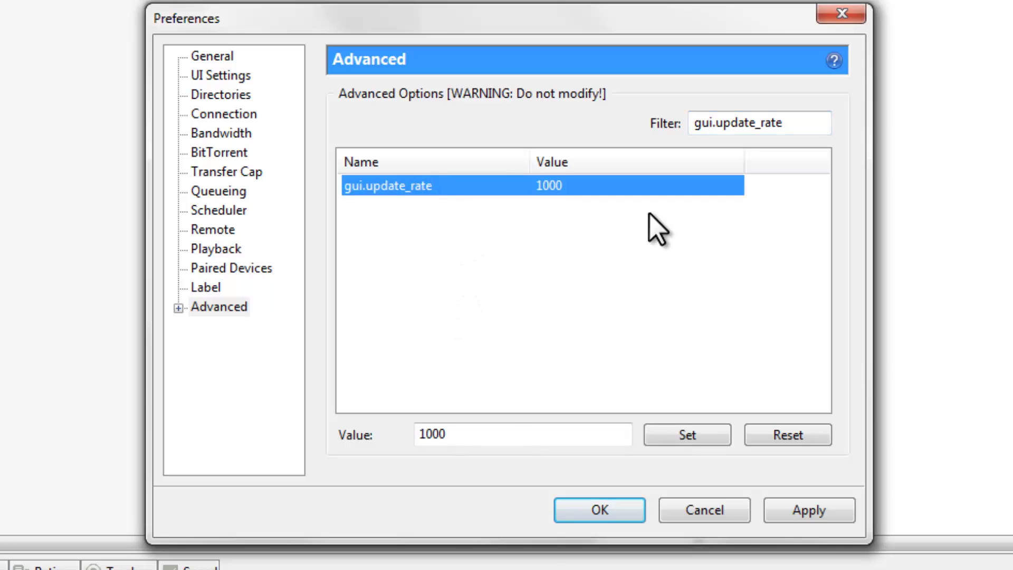
left_click_drag(481, 436, 344, 434)
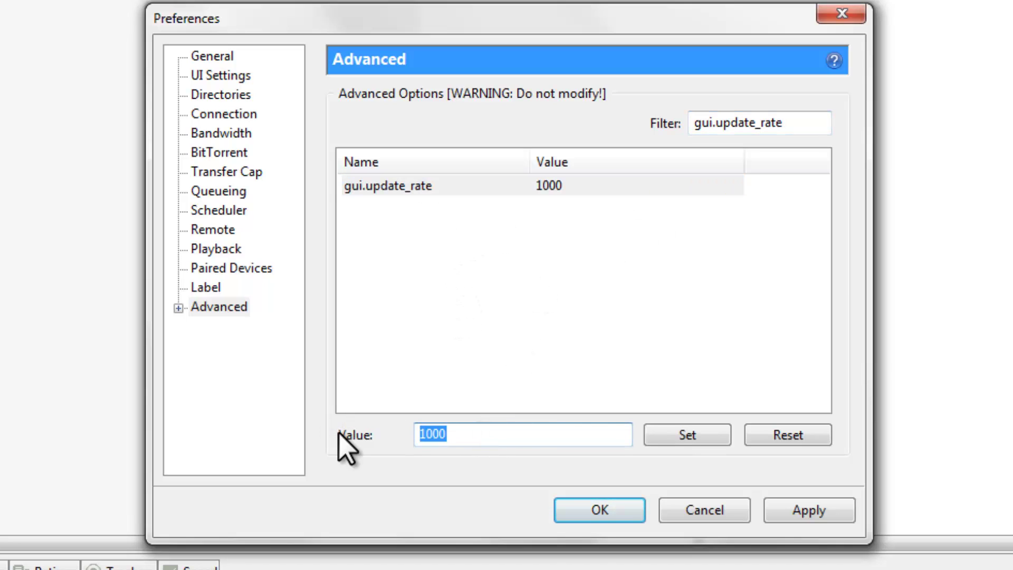
type("2")
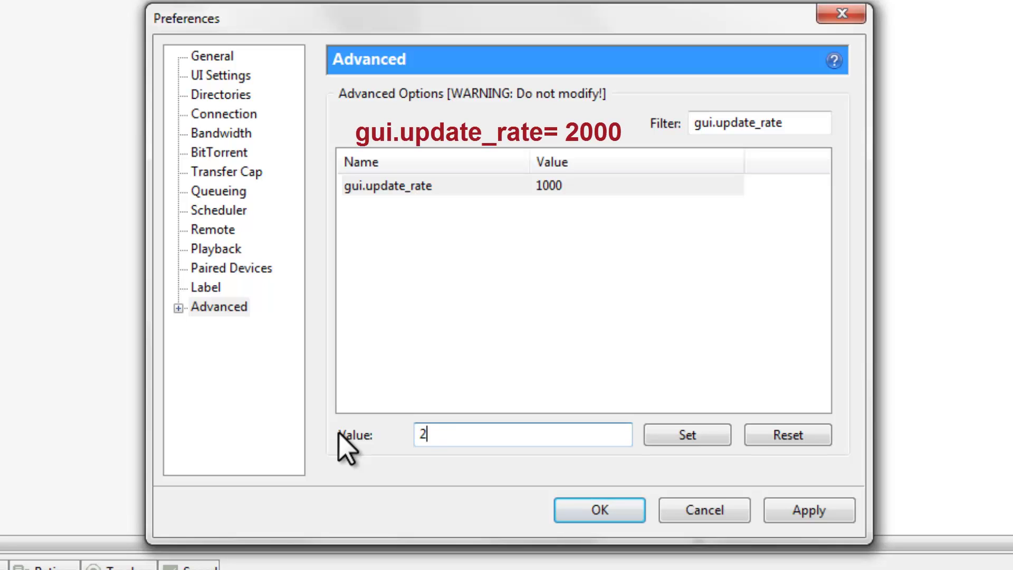
type("000")
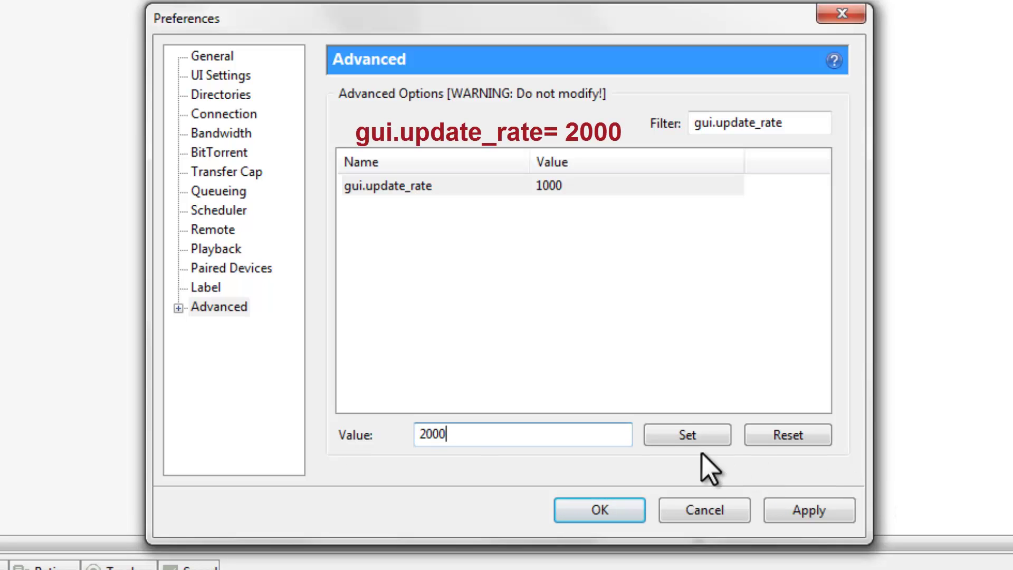
left_click(687, 436)
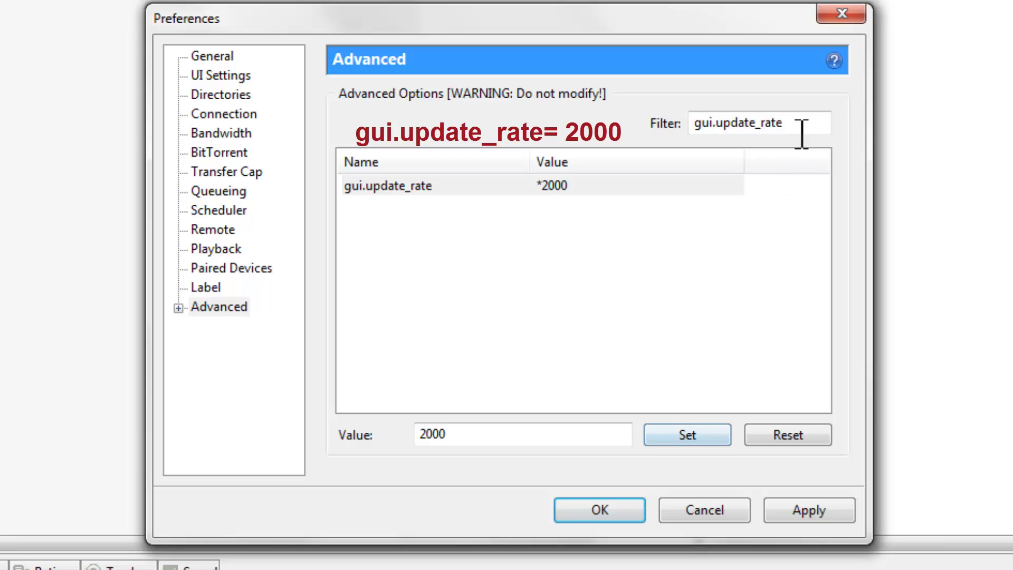
left_click_drag(805, 126, 695, 123)
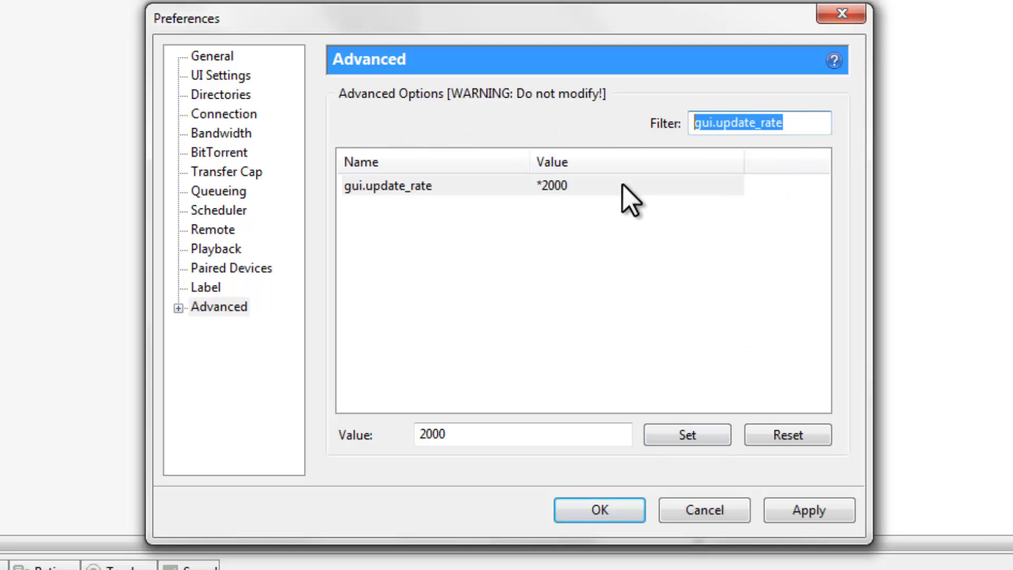
Filter the advanced options for net.max_halfopen and set its value to 500.
type("net.max")
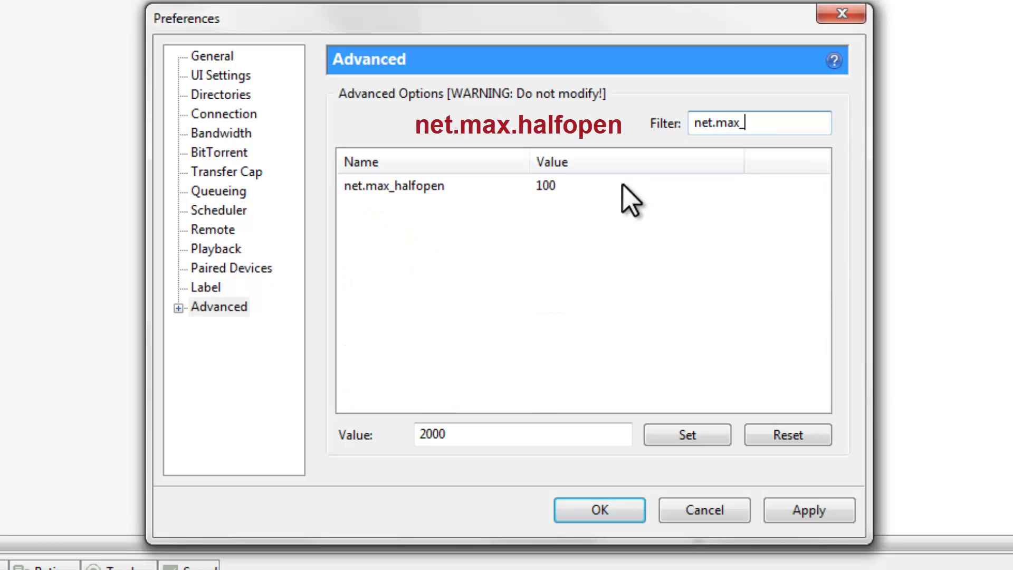
type("_halfopen")
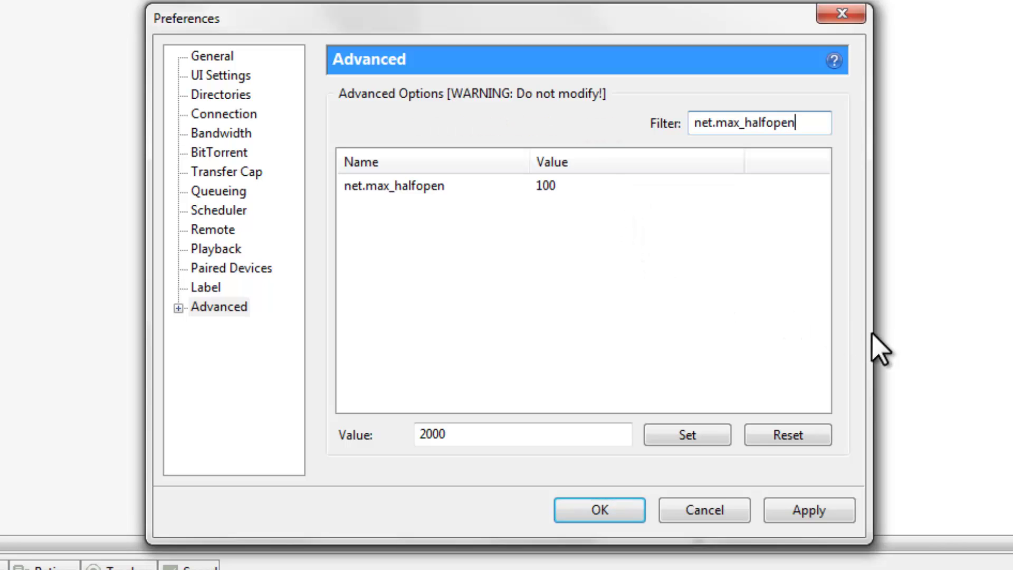
left_click(445, 186)
left_click_drag(484, 438, 313, 425)
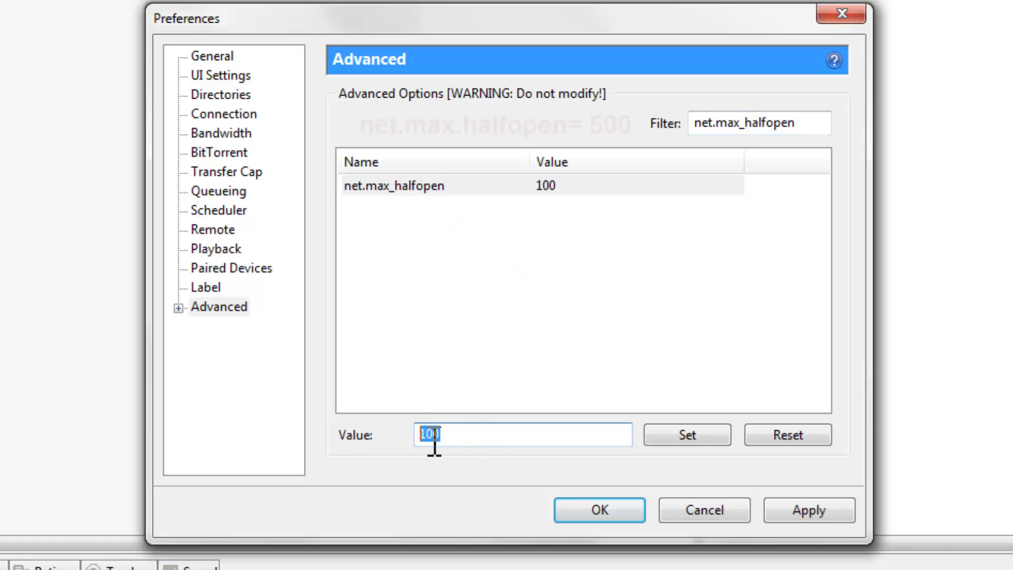
type("500")
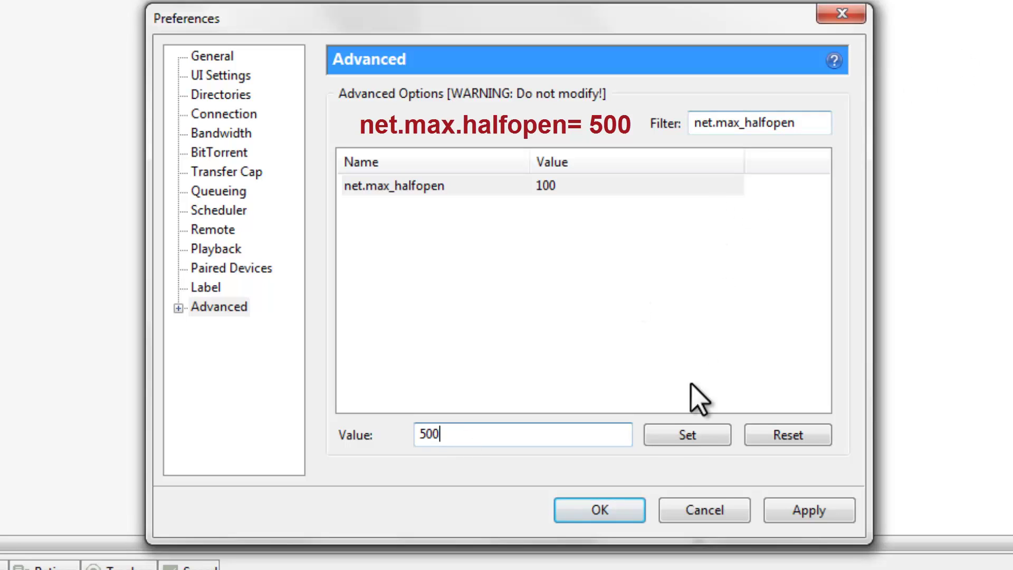
left_click(678, 439)
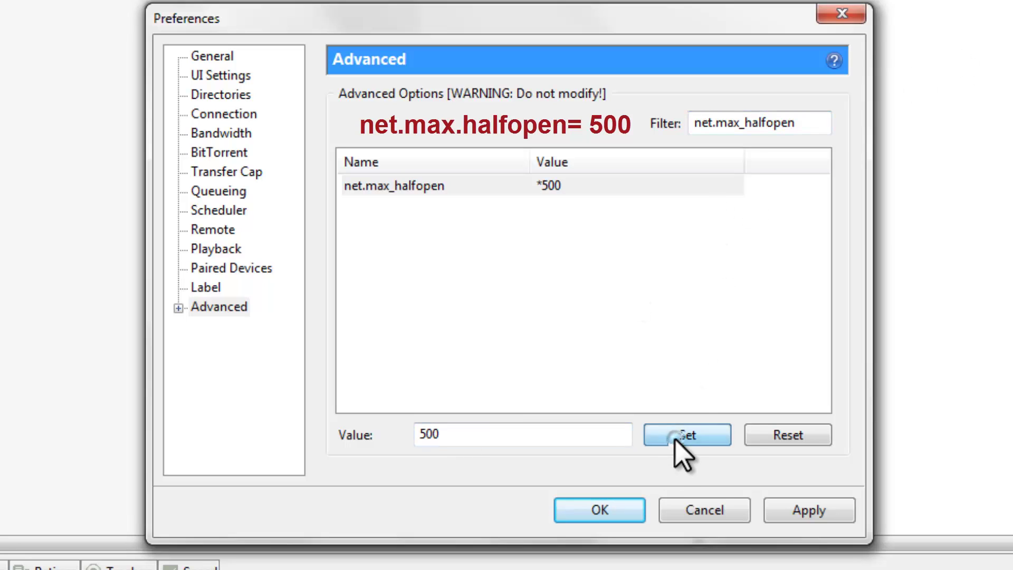
Filter the advanced options for net.outgoing_port and set its value to 50.
double_click(816, 124)
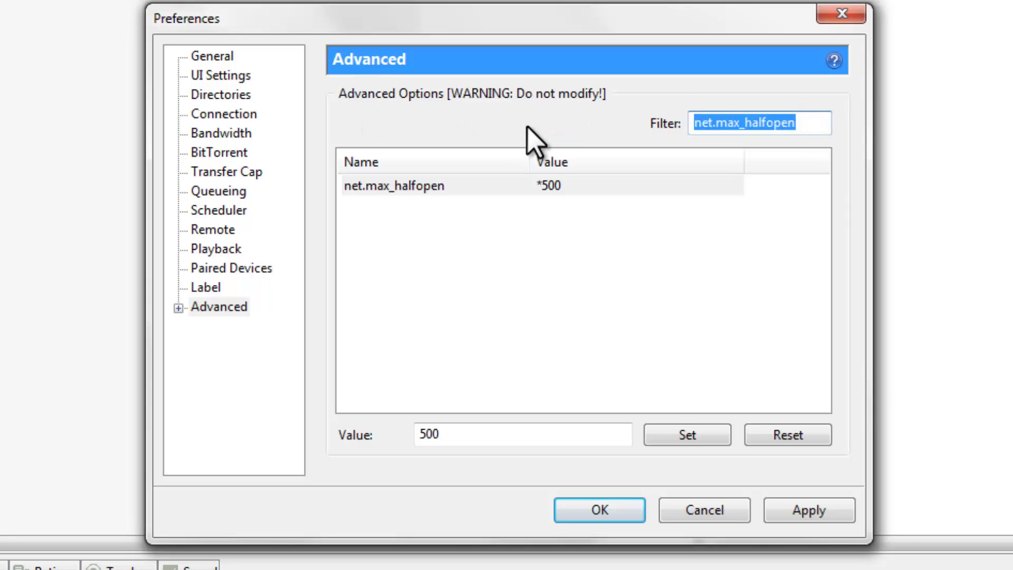
type("net")
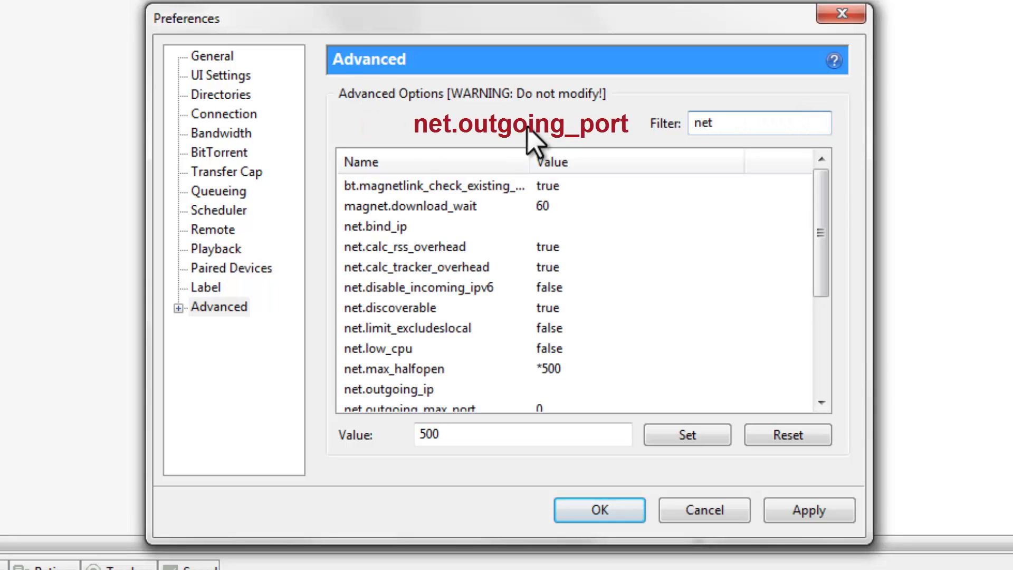
type(".")
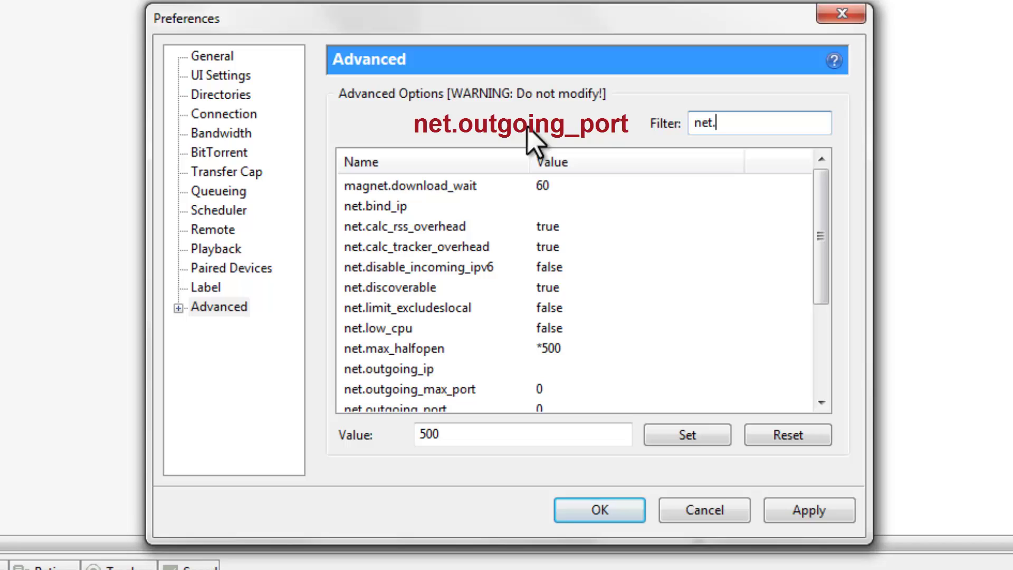
type("out")
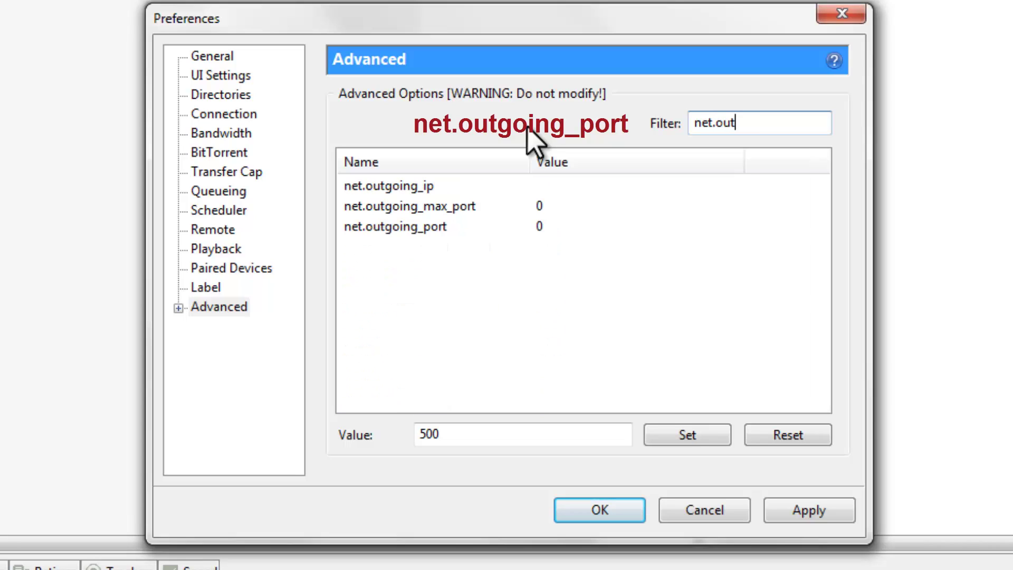
type("going")
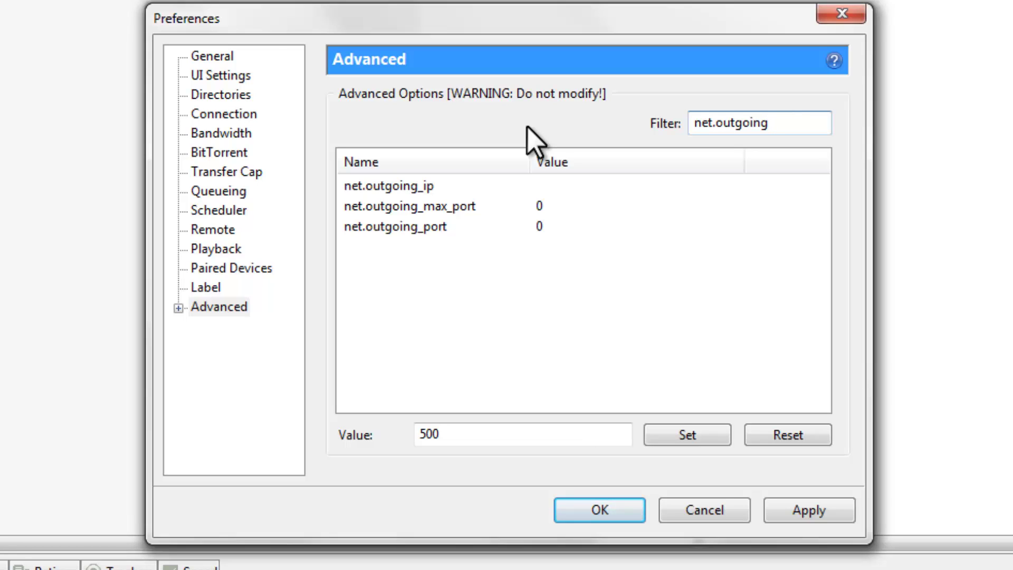
type("_port")
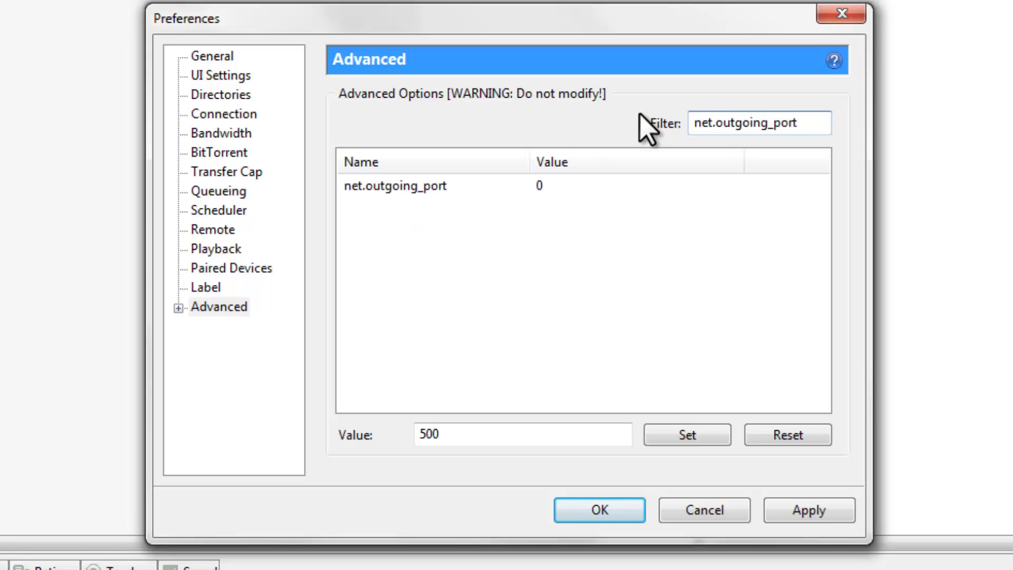
left_click(559, 183)
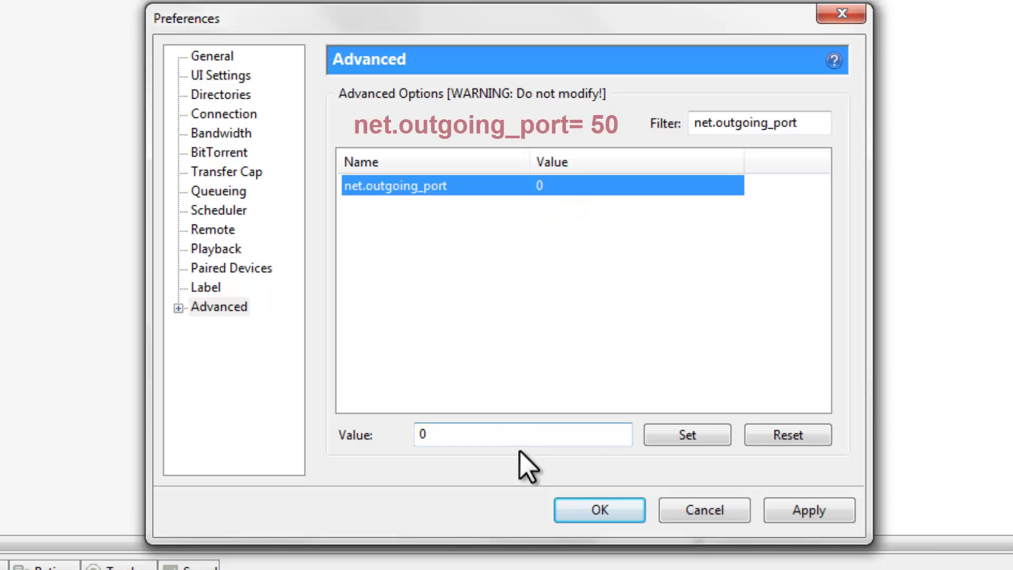
key("Tab")
type("50")
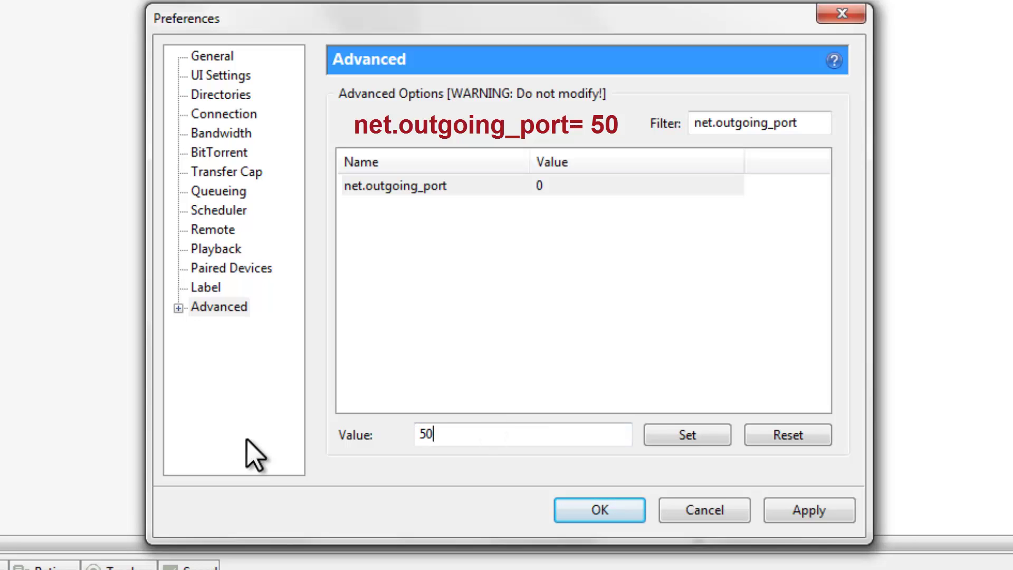
left_click(694, 442)
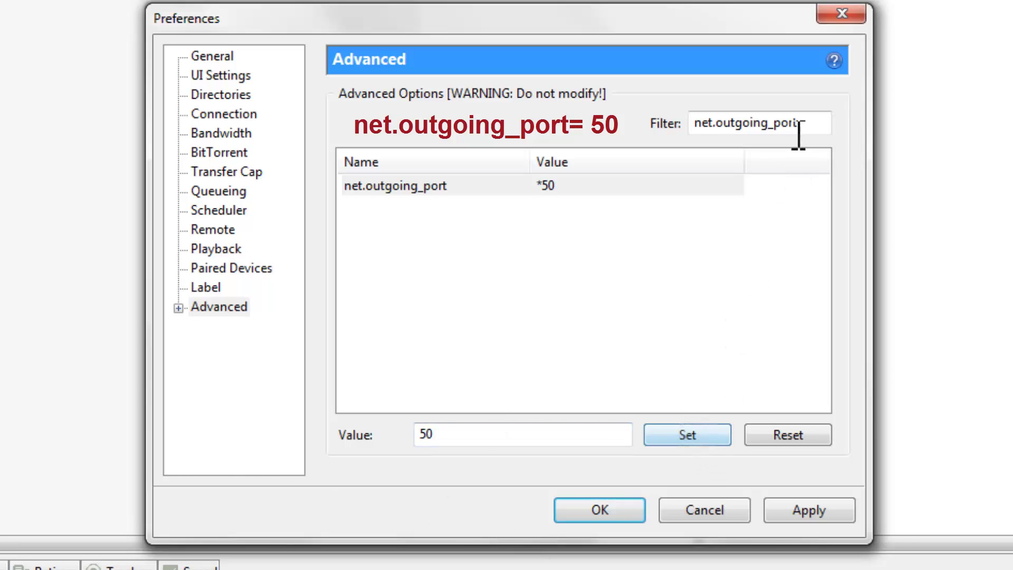
Replace the advanced options filter with peer.disconnect_inactive_inter to find the inactive-peer disconnect interval.
double_click(817, 127)
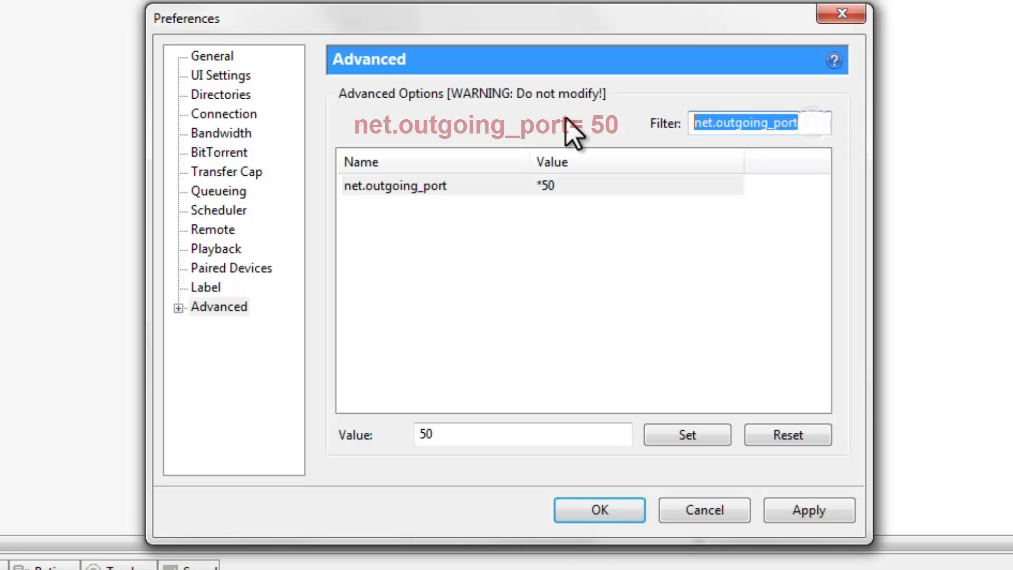
key("BackSpace")
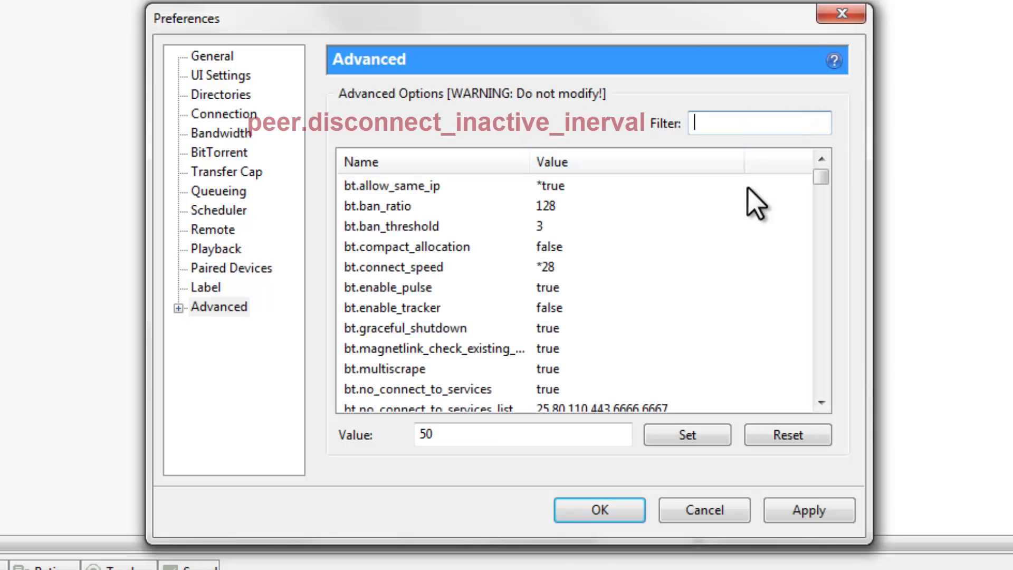
type("pee")
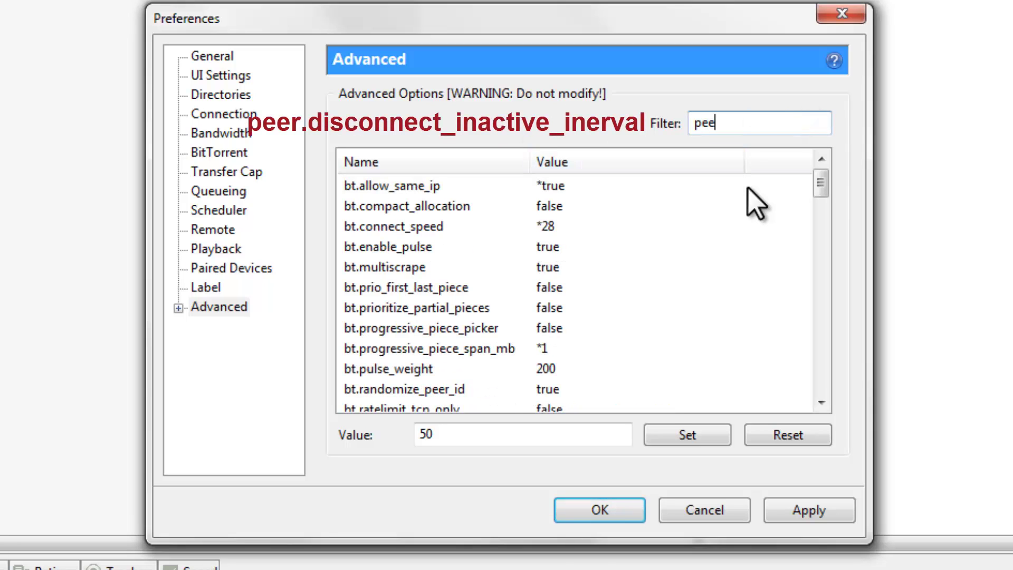
type("r.")
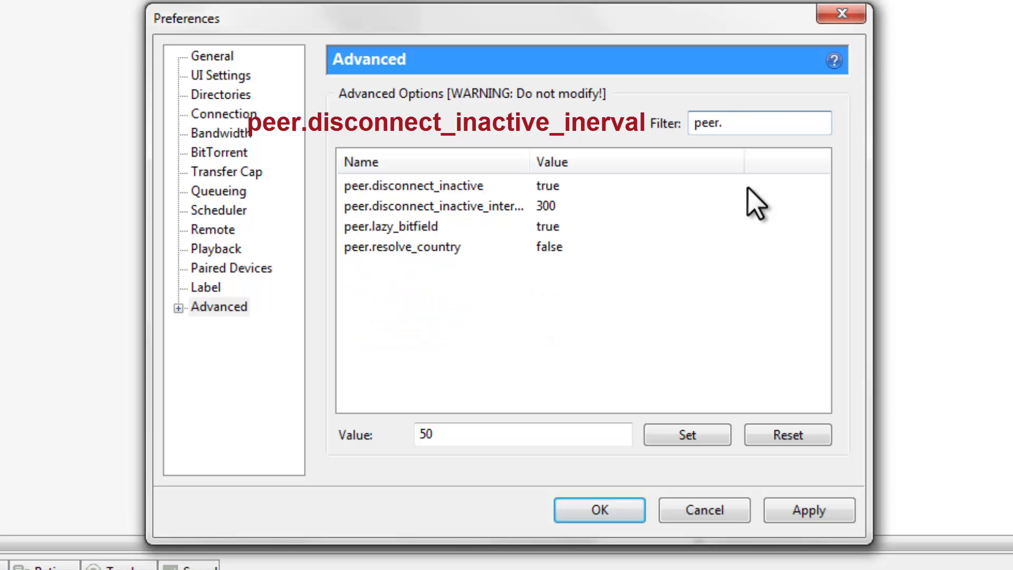
type("disconne")
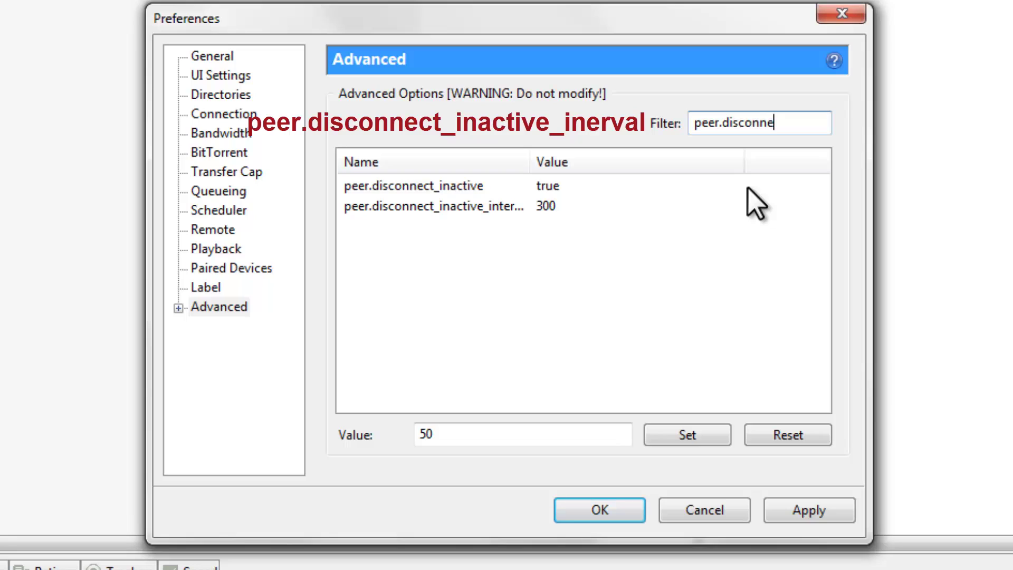
type("ct")
type("_ina")
key("BackSpace")
type("inactive_i")
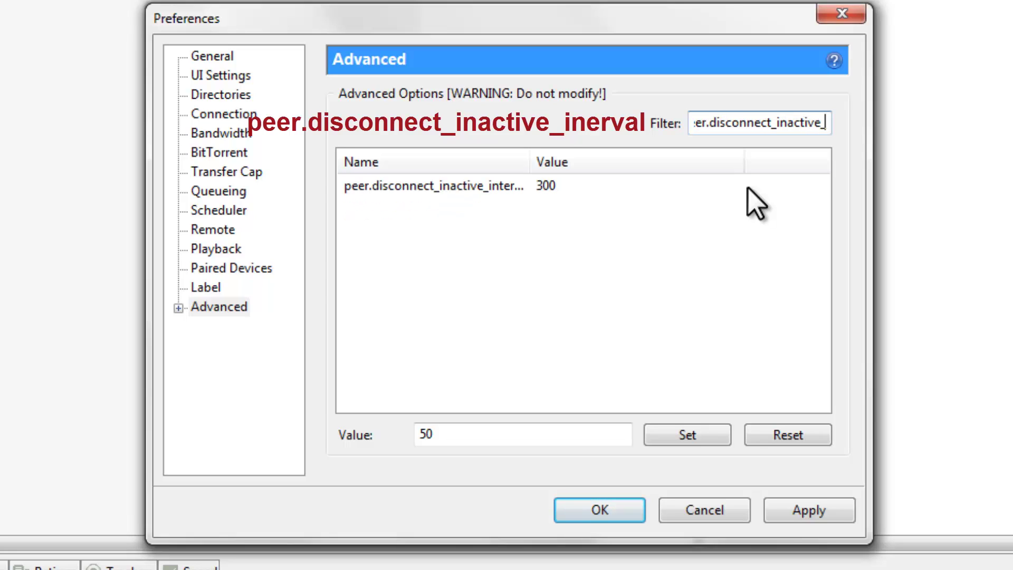
type("n")
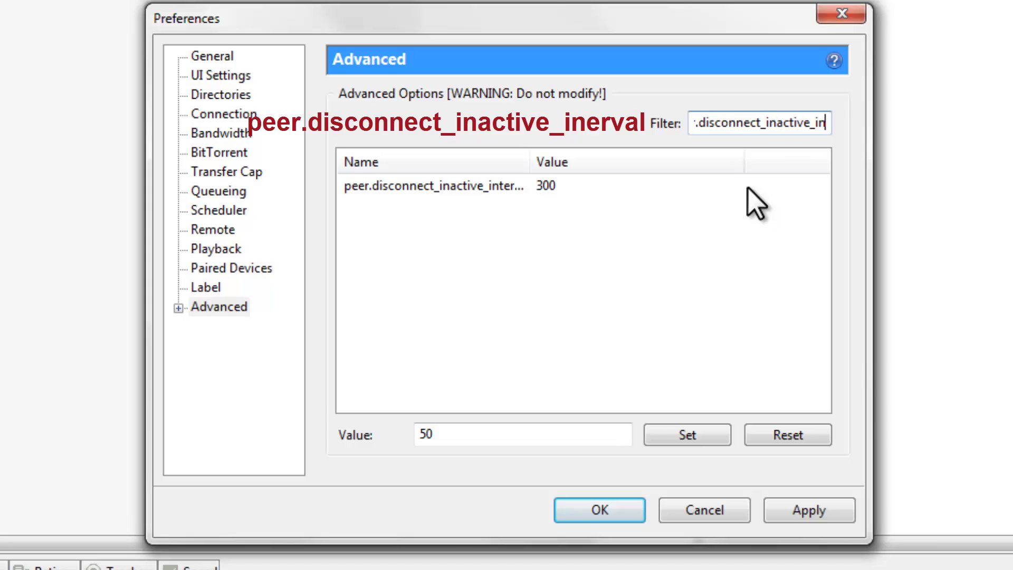
type("ter")
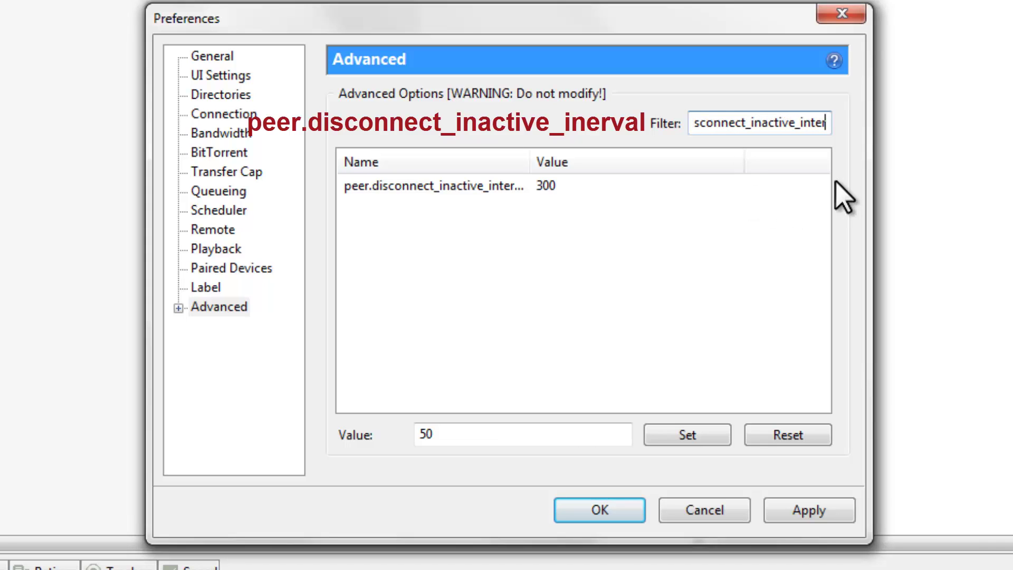
Set the value of the advanced option peer.disconnect_inactive_interval to 125.
left_click(410, 191)
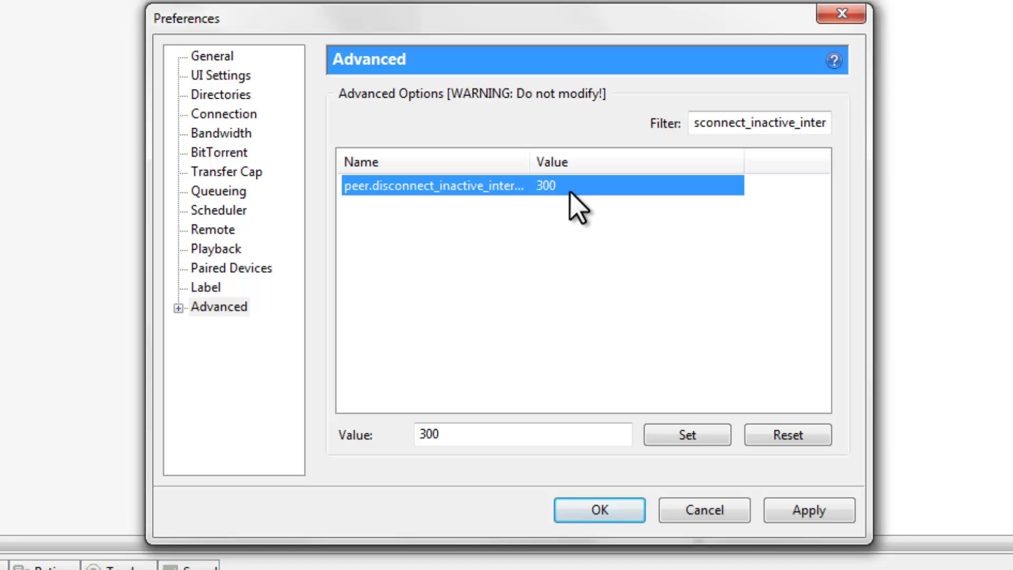
double_click(489, 434)
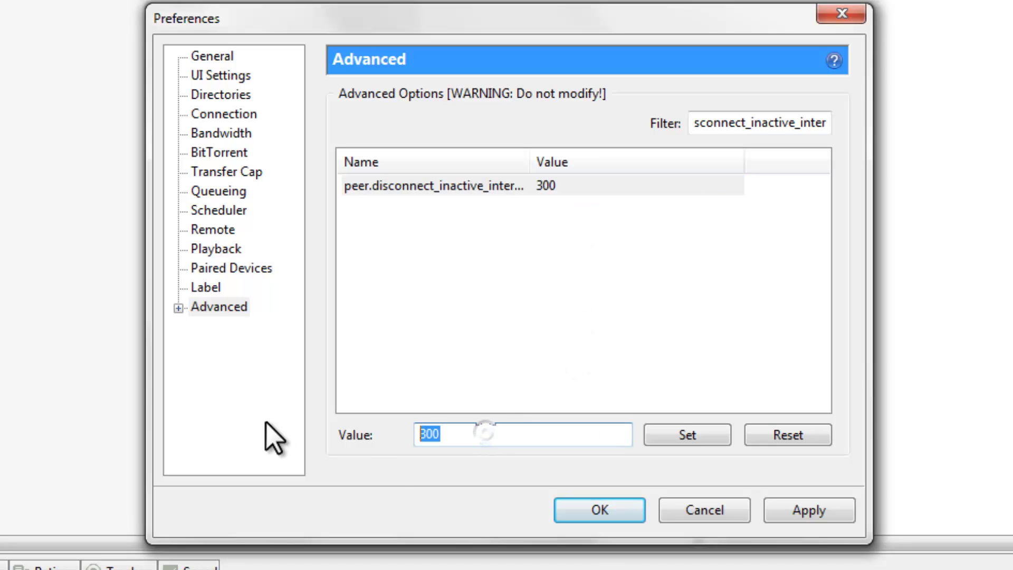
type("125")
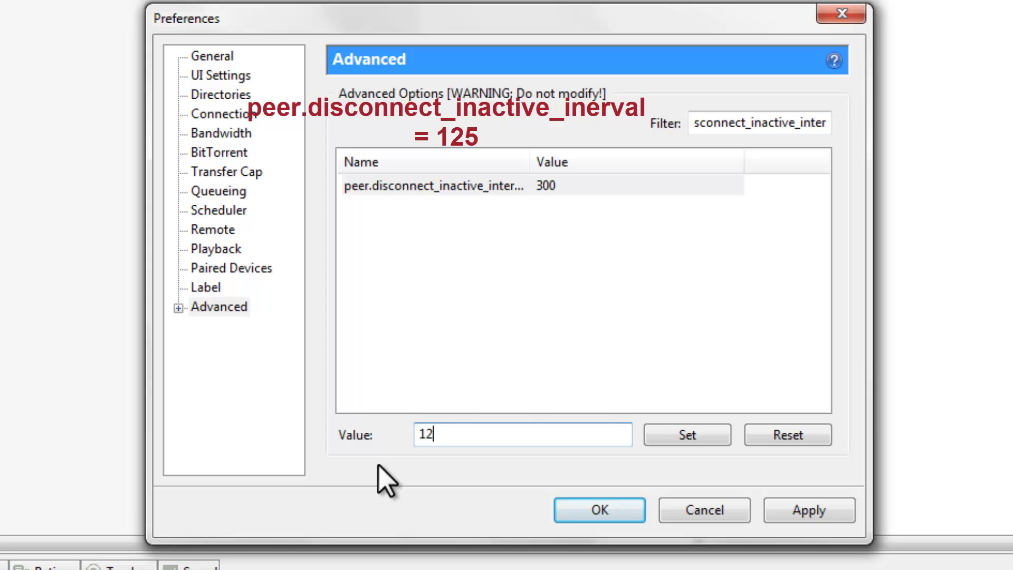
left_click(695, 434)
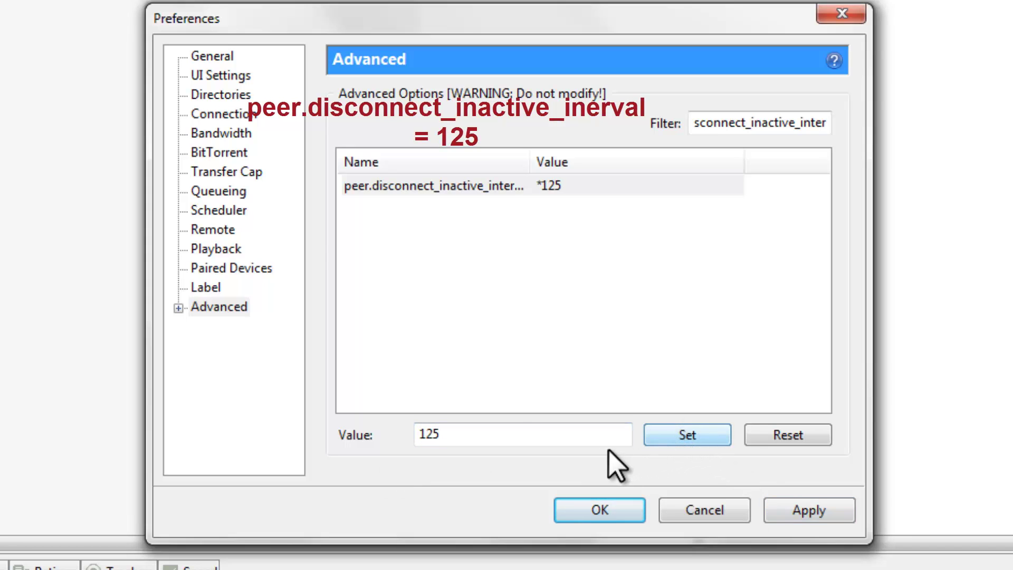
left_click_drag(507, 430, 347, 437)
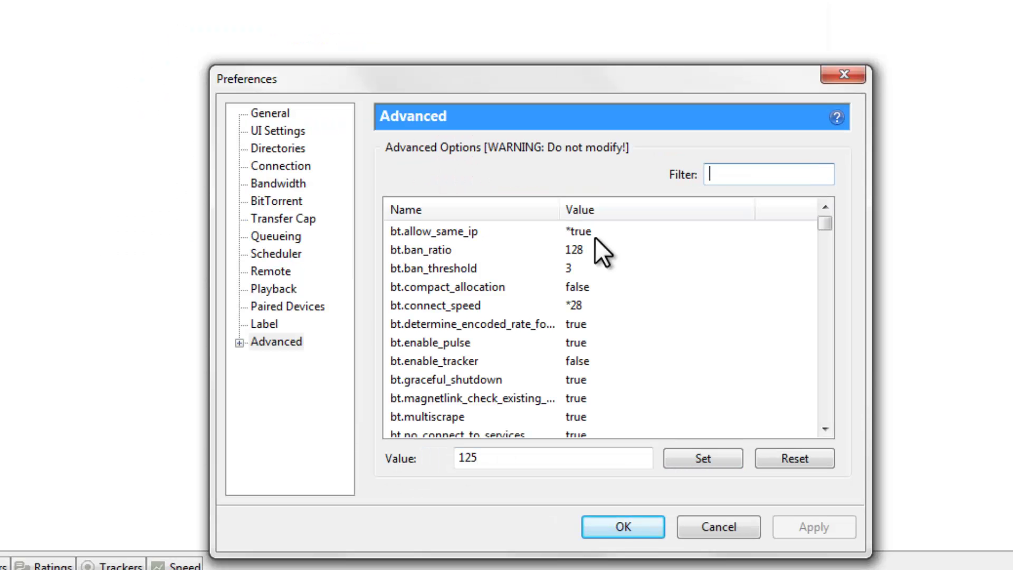
Filter the advanced options for rss.update_interval and set its value to 20.
type("rss")
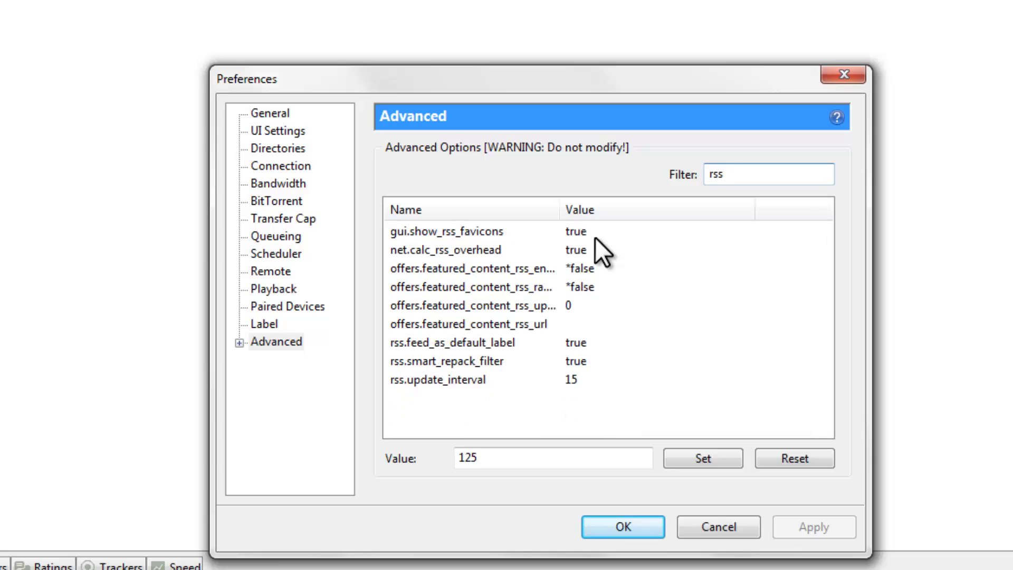
type(".update")
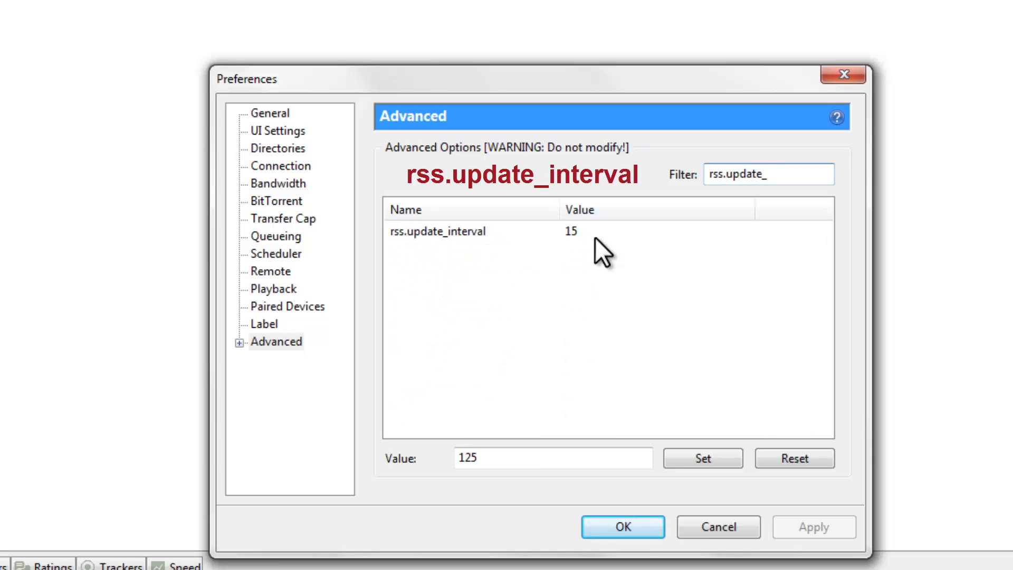
type("_interval")
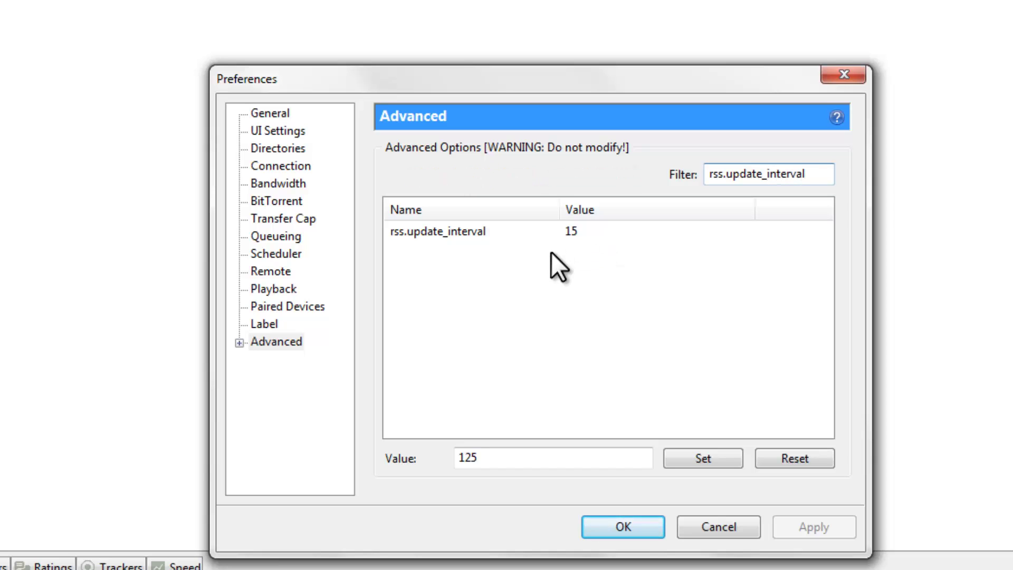
left_click(511, 231)
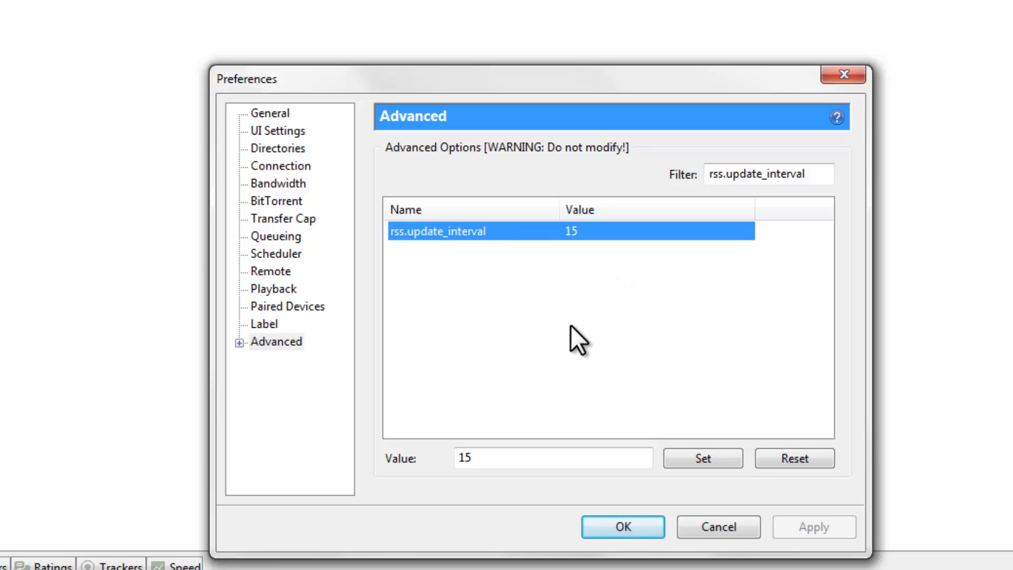
left_click_drag(496, 459, 401, 455)
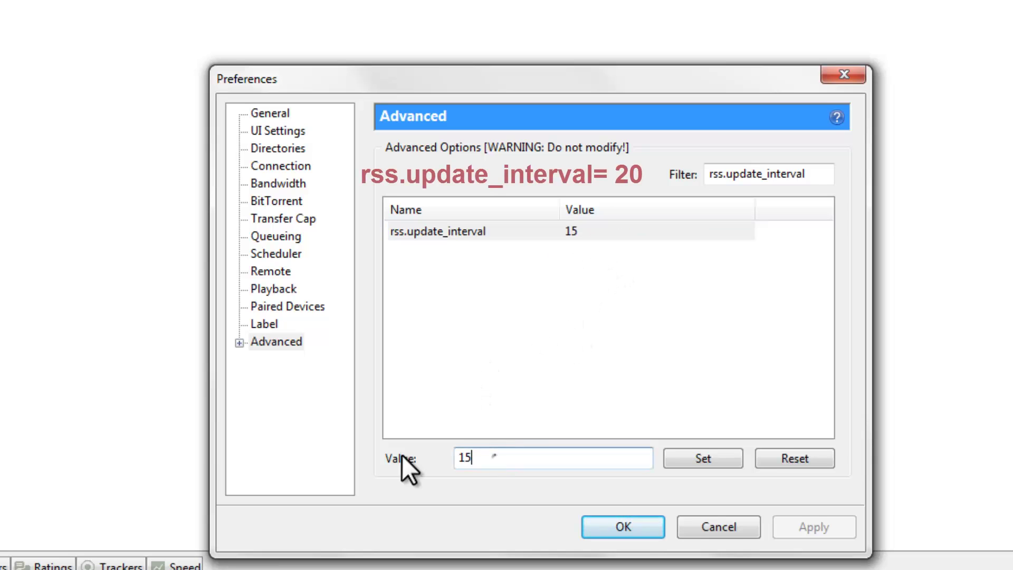
type("20")
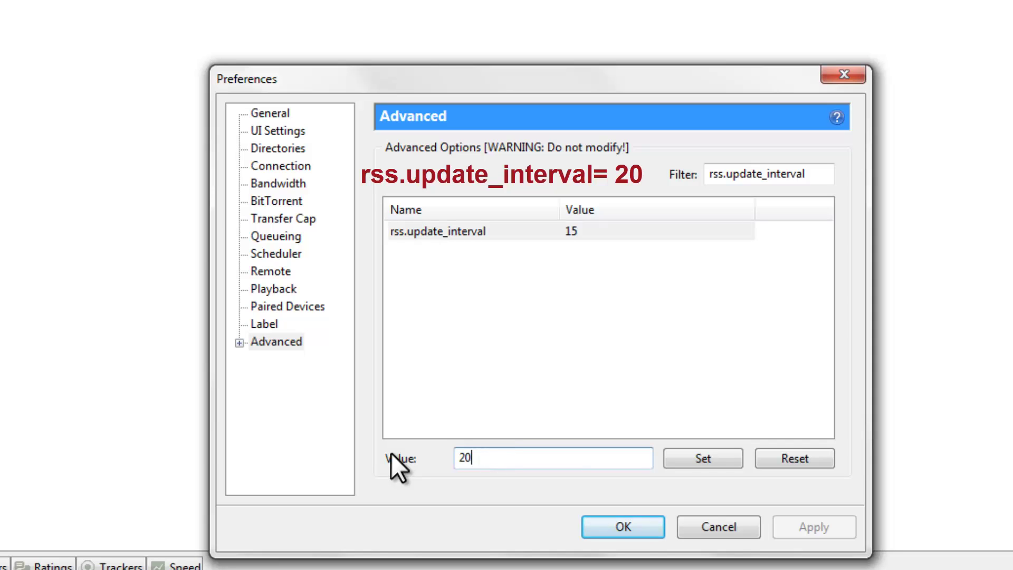
left_click(707, 459)
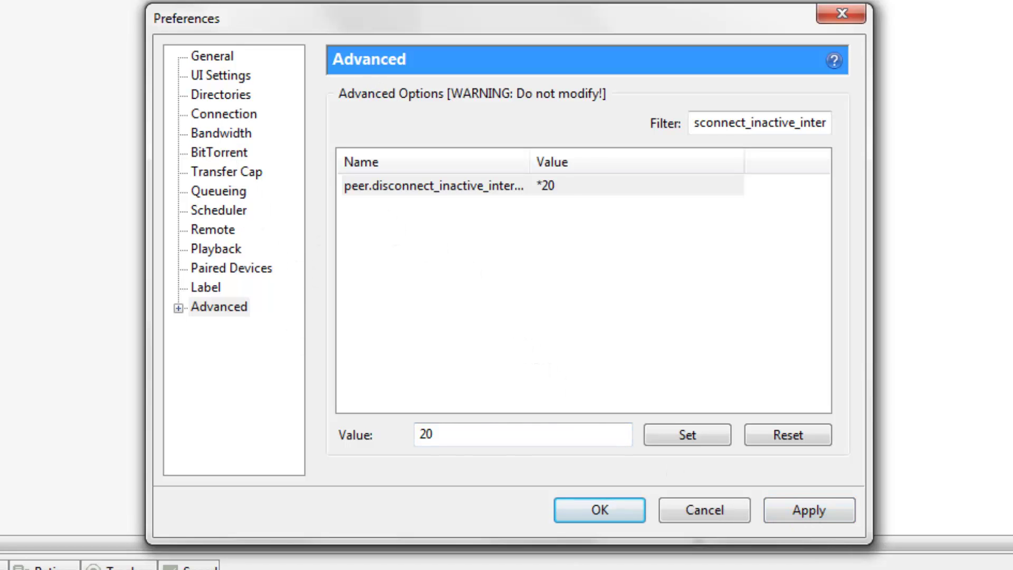
Apply and confirm the changed preferences, and close the main µTorrent window.
left_click(826, 514)
left_click(607, 511)
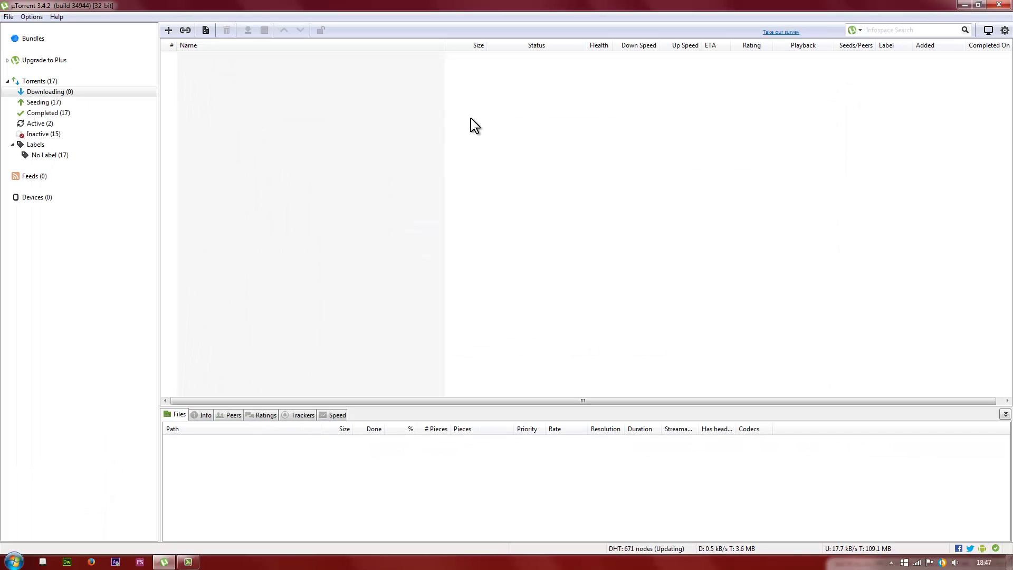
left_click(1000, 4)
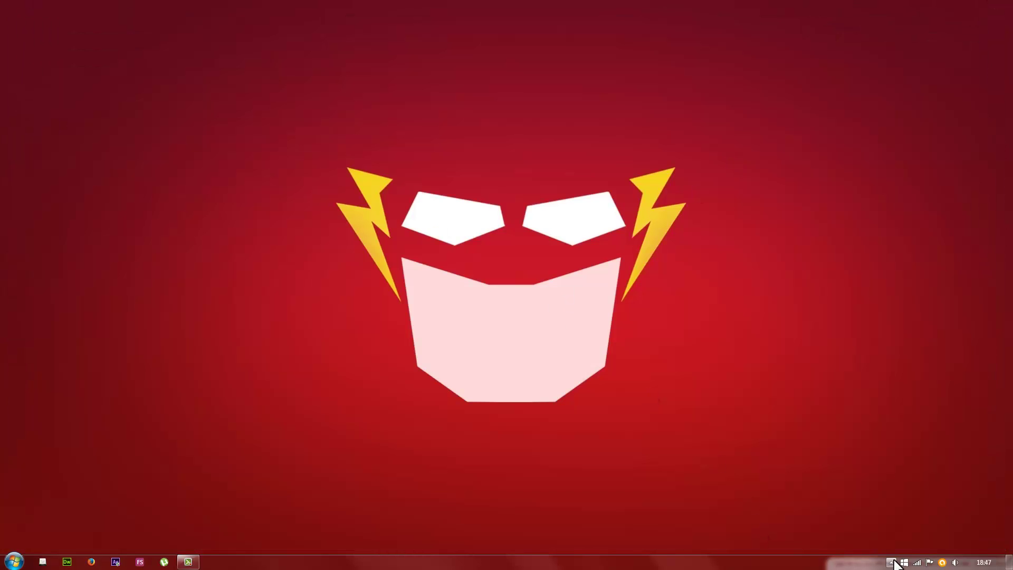
Exit µTorrent completely from the system tray, confirming the exit, and relaunch it.
left_click(892, 564)
right_click(884, 511)
left_click(904, 503)
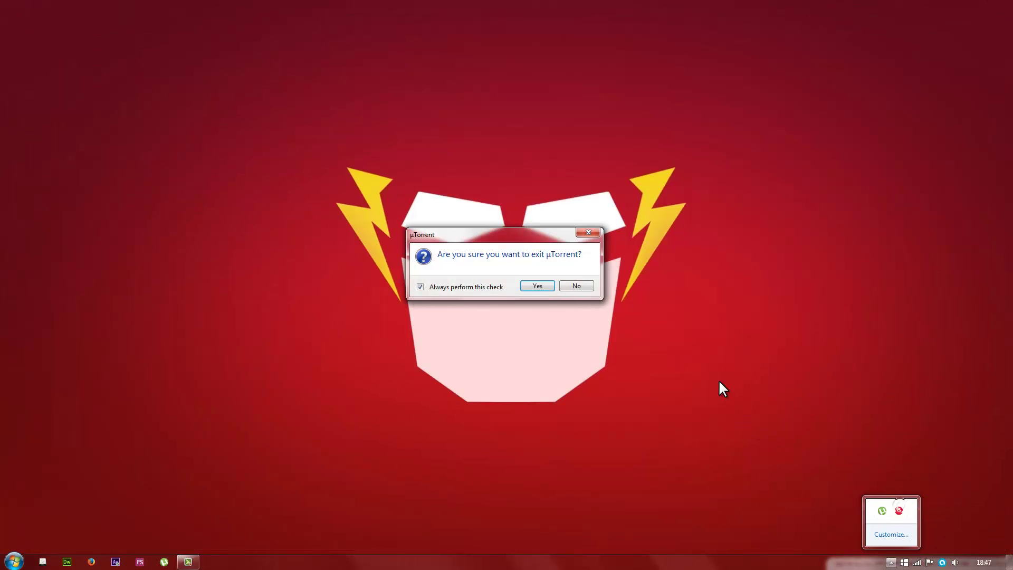
left_click(530, 285)
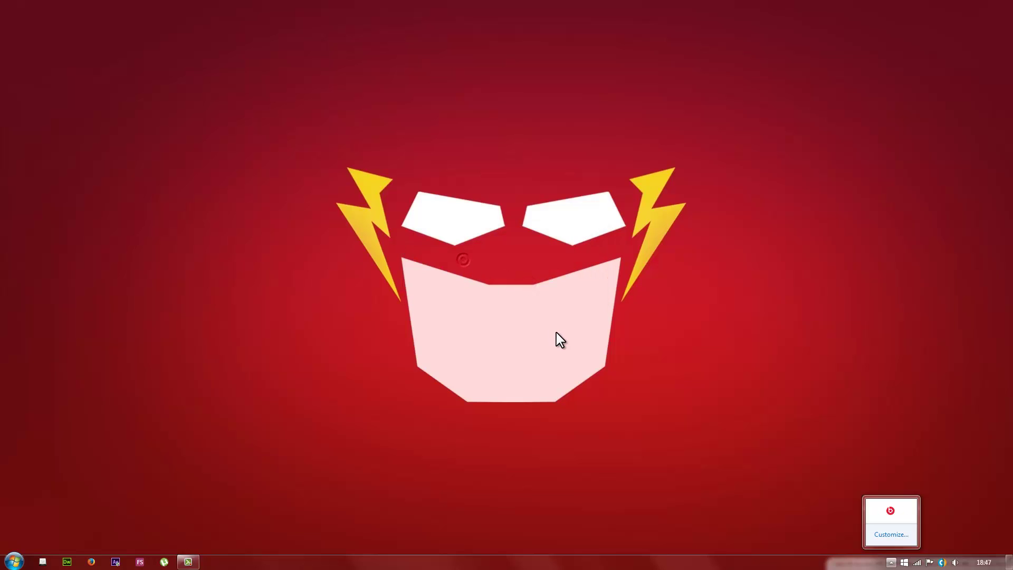
left_click(164, 562)
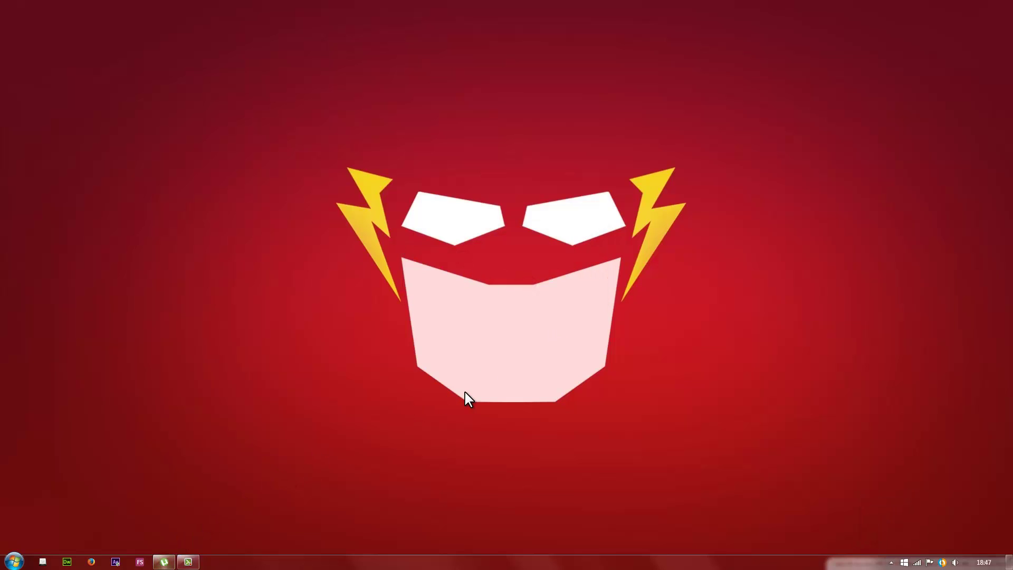